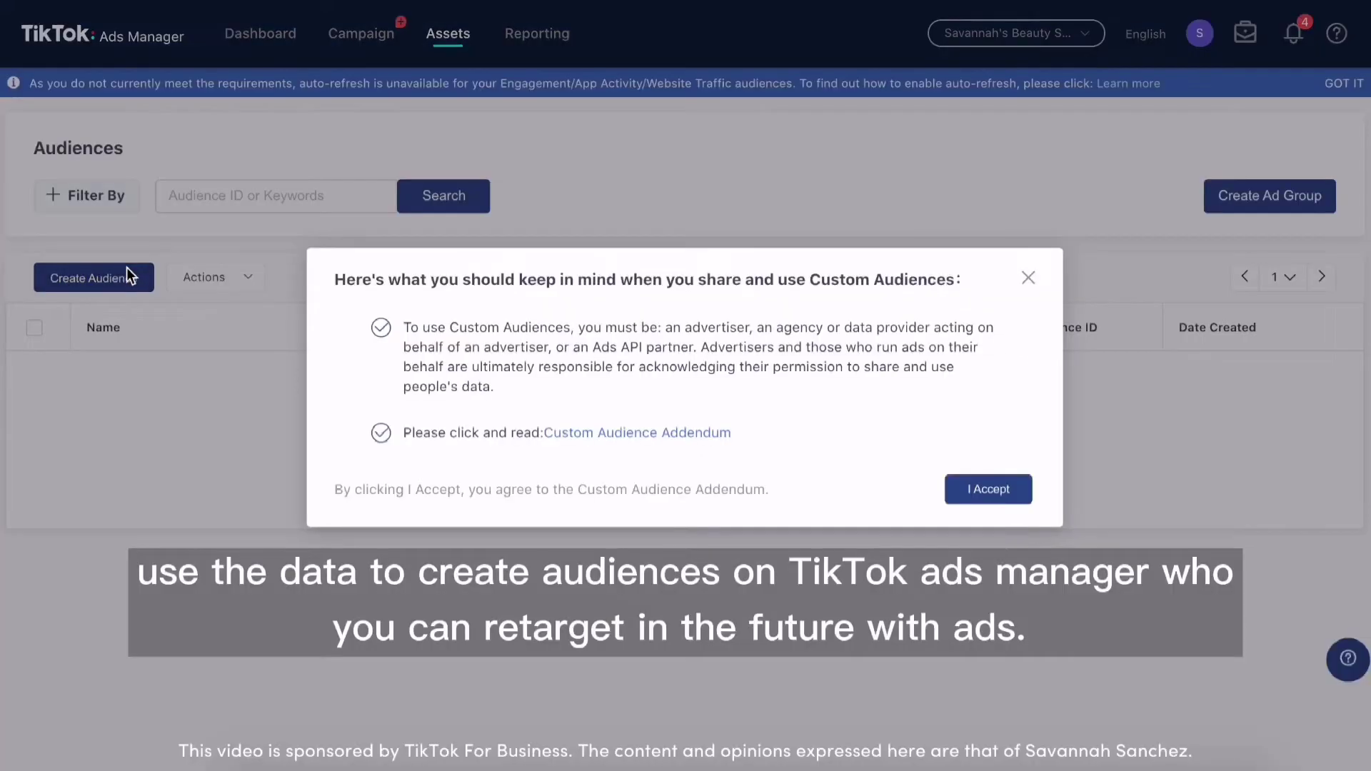
Accept the terms and create a website traffic Custom Audience of Complete Payment visitors from the past 30 days
click(989, 490)
click(631, 430)
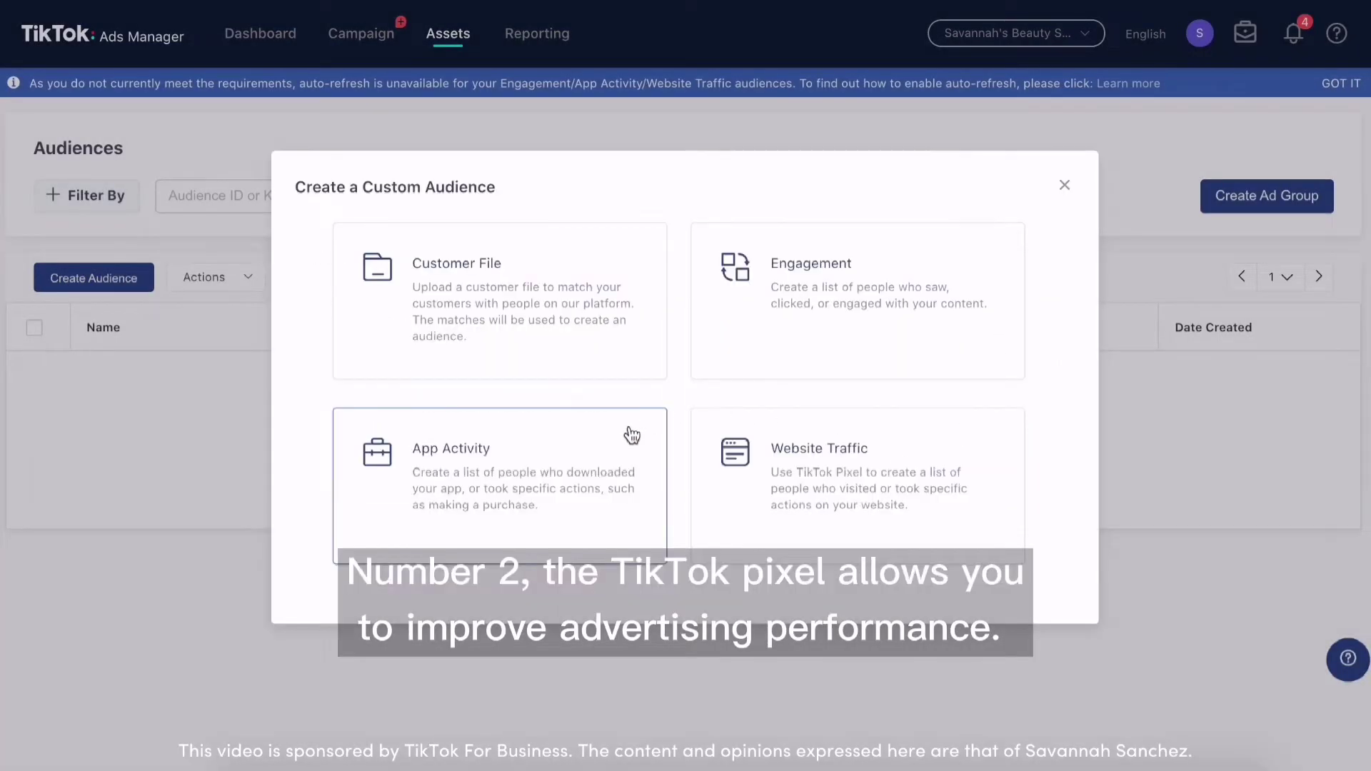
click(791, 431)
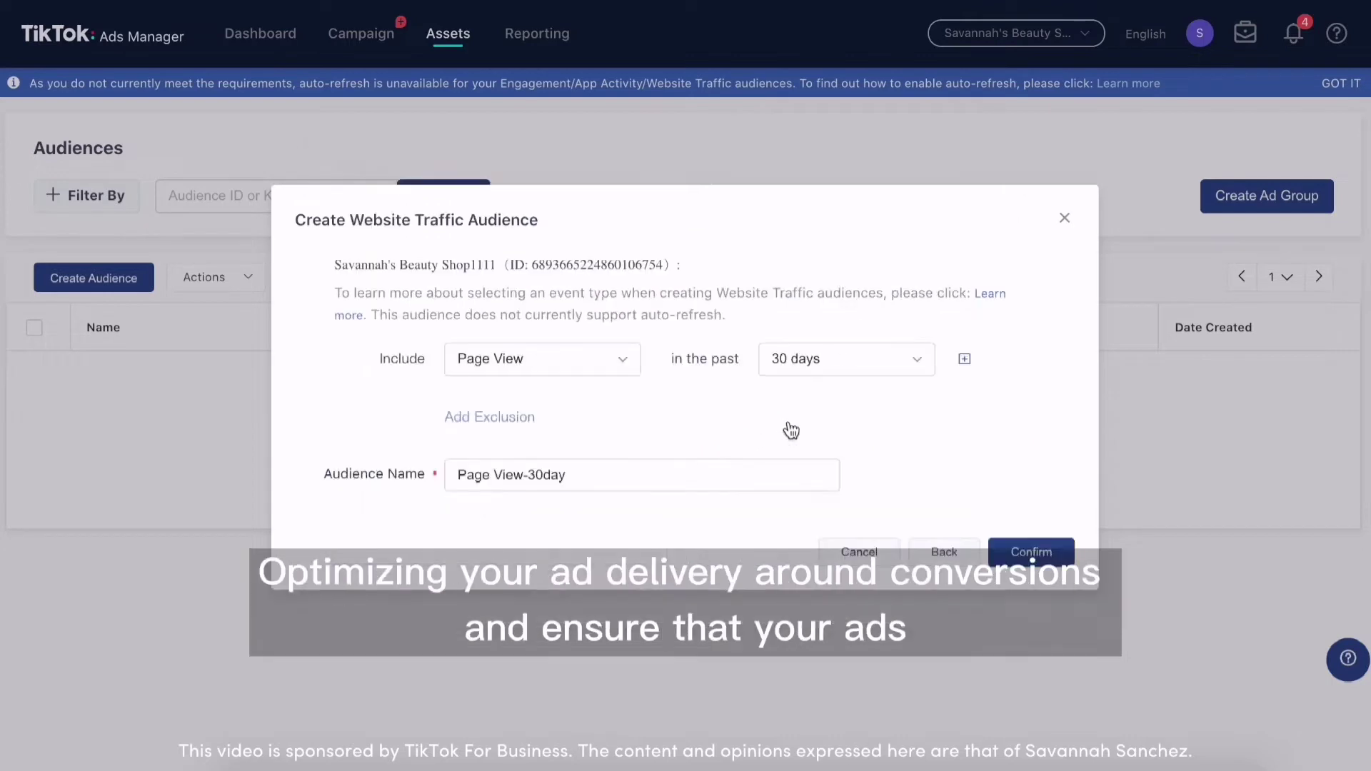
click(623, 360)
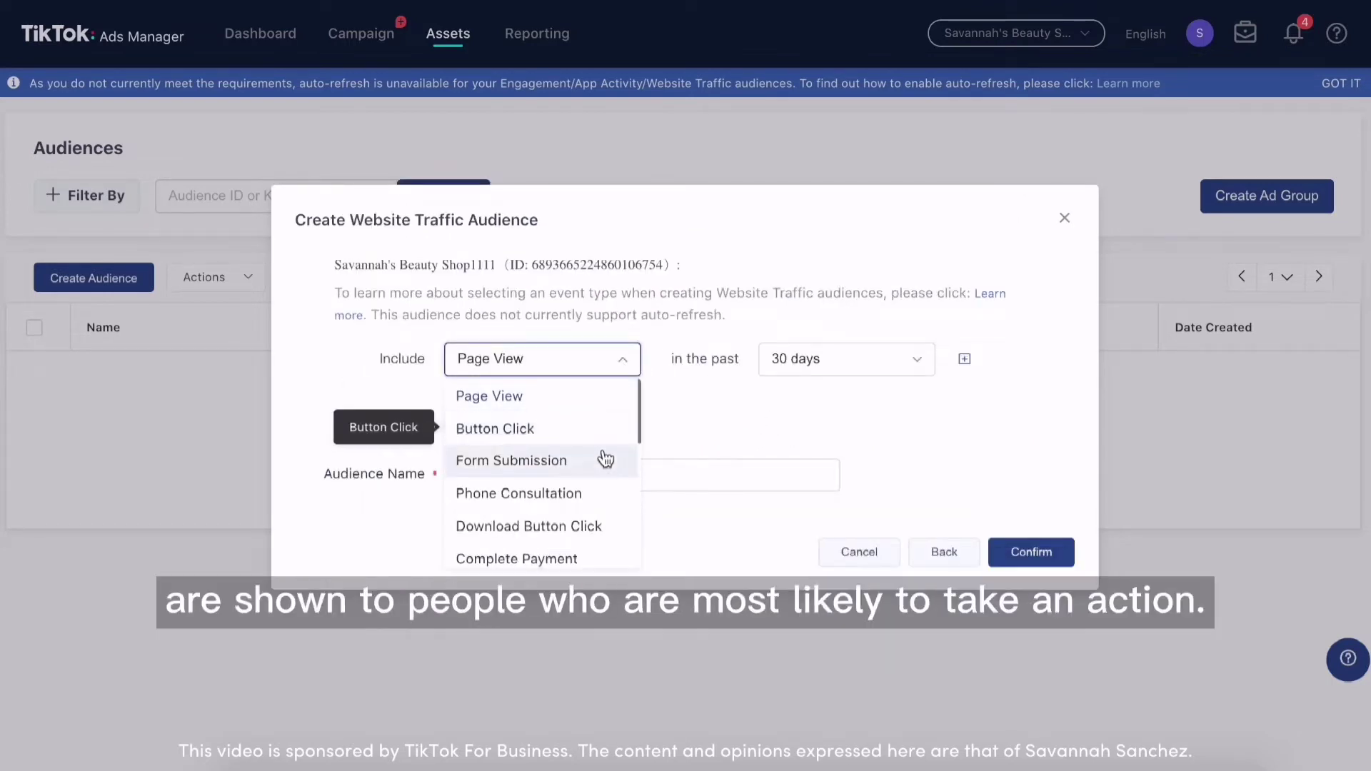
click(593, 557)
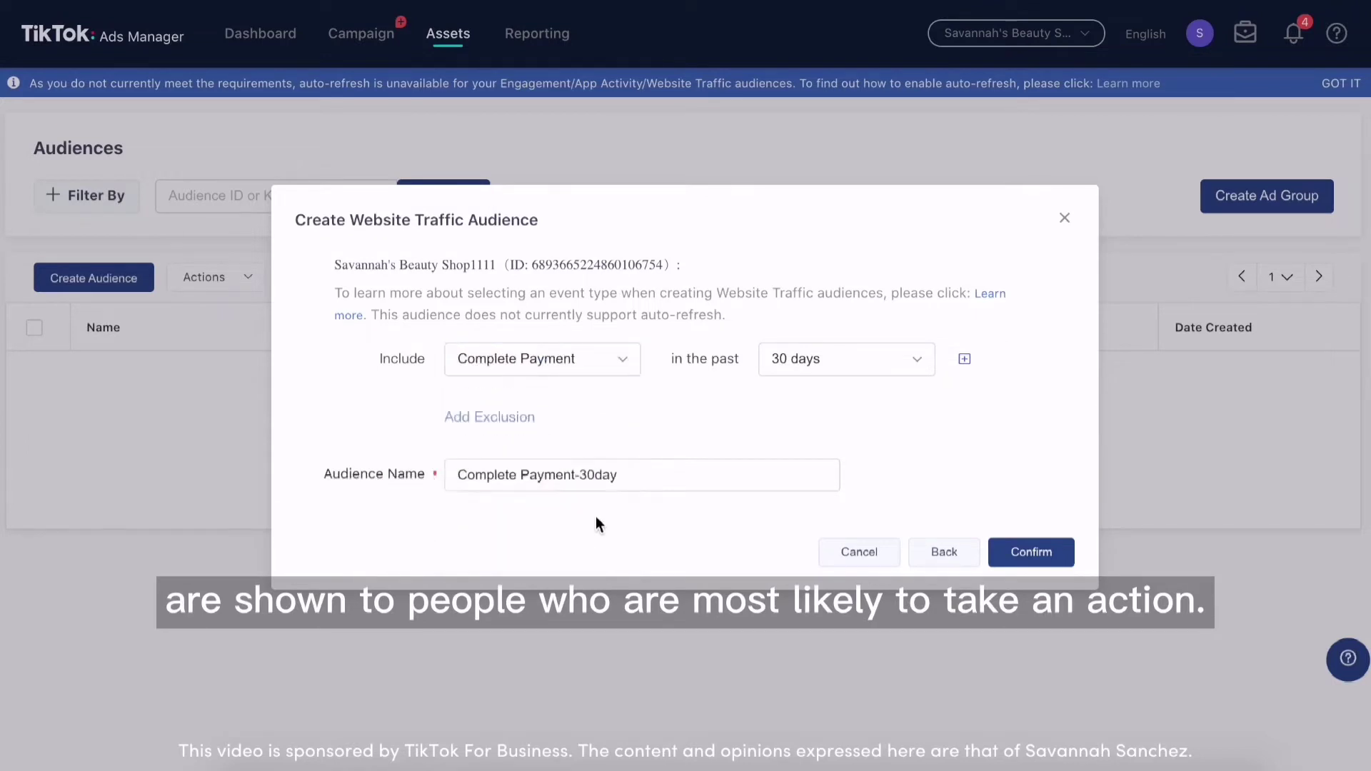
click(1039, 552)
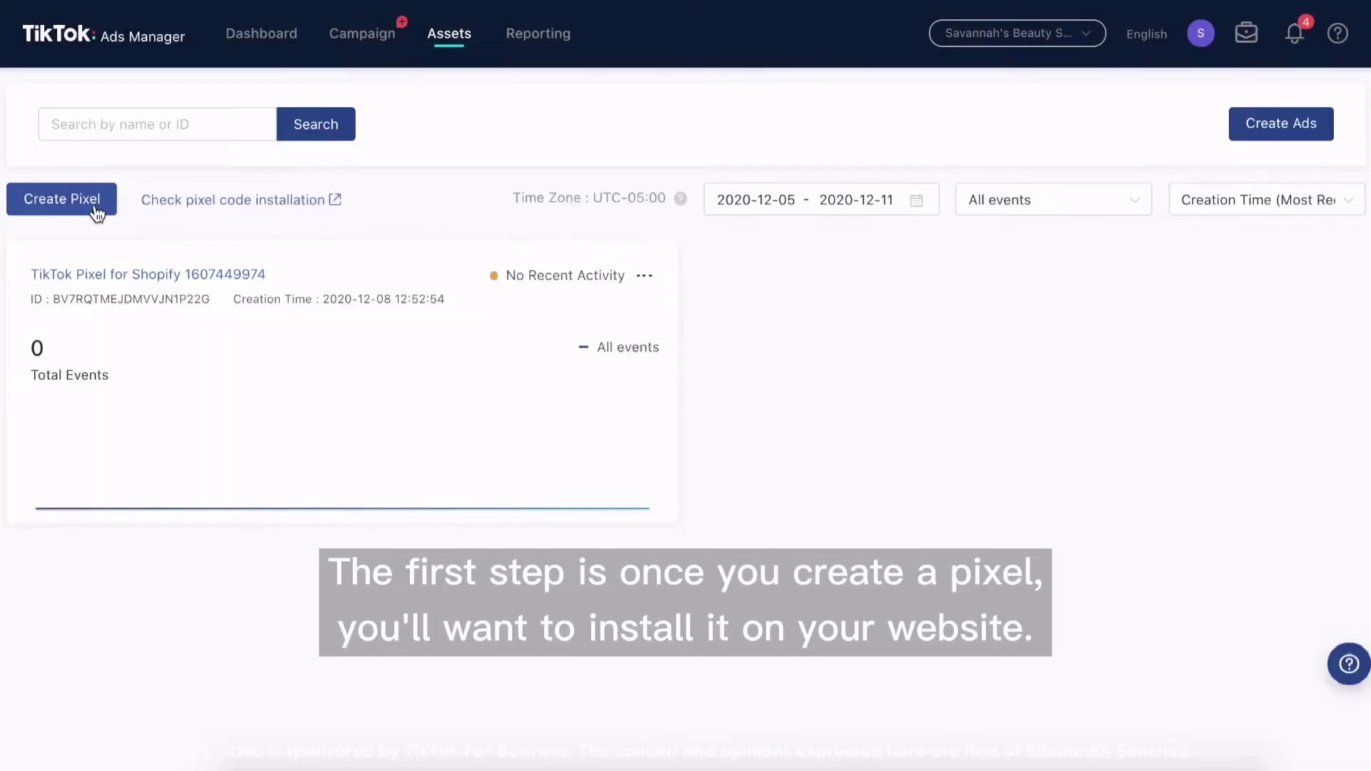
Create a manually installed pixel named for the beauty shop and continue to its base code
click(96, 207)
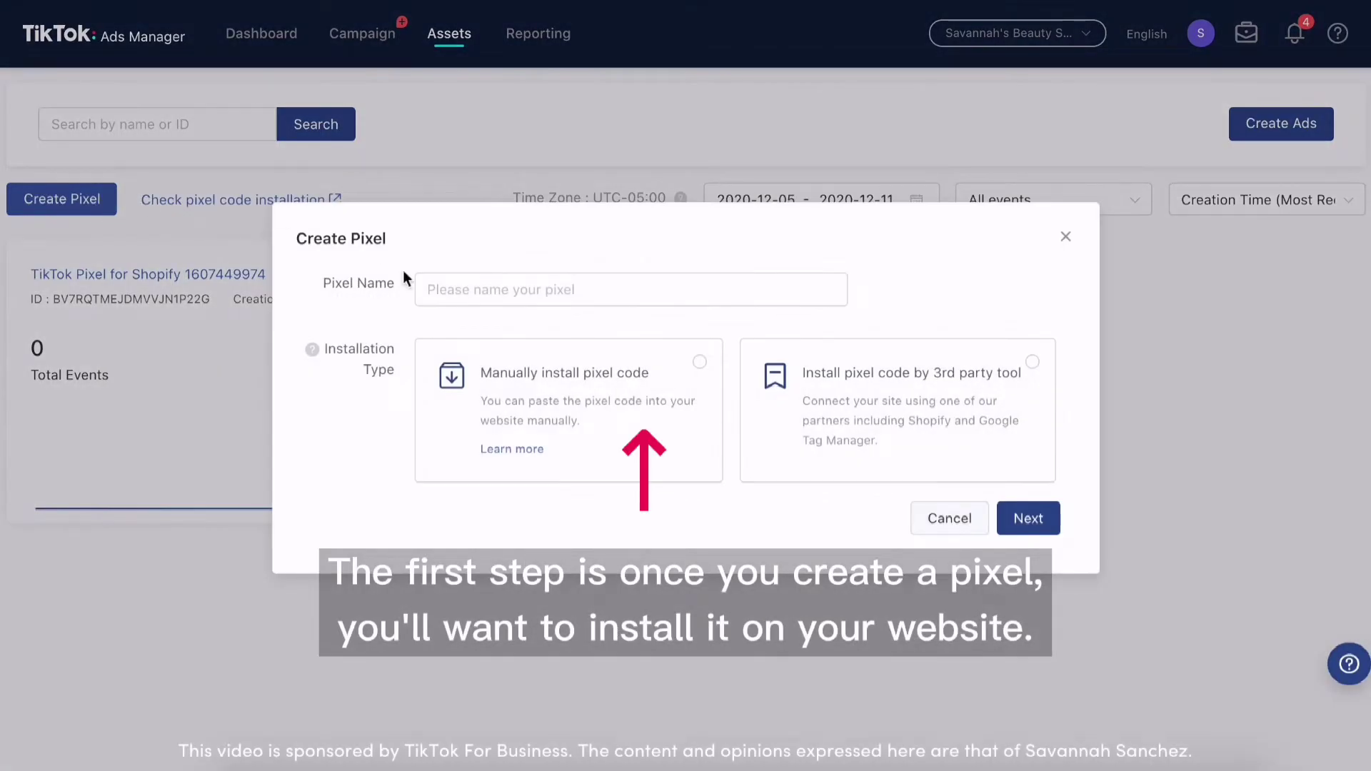
click(483, 406)
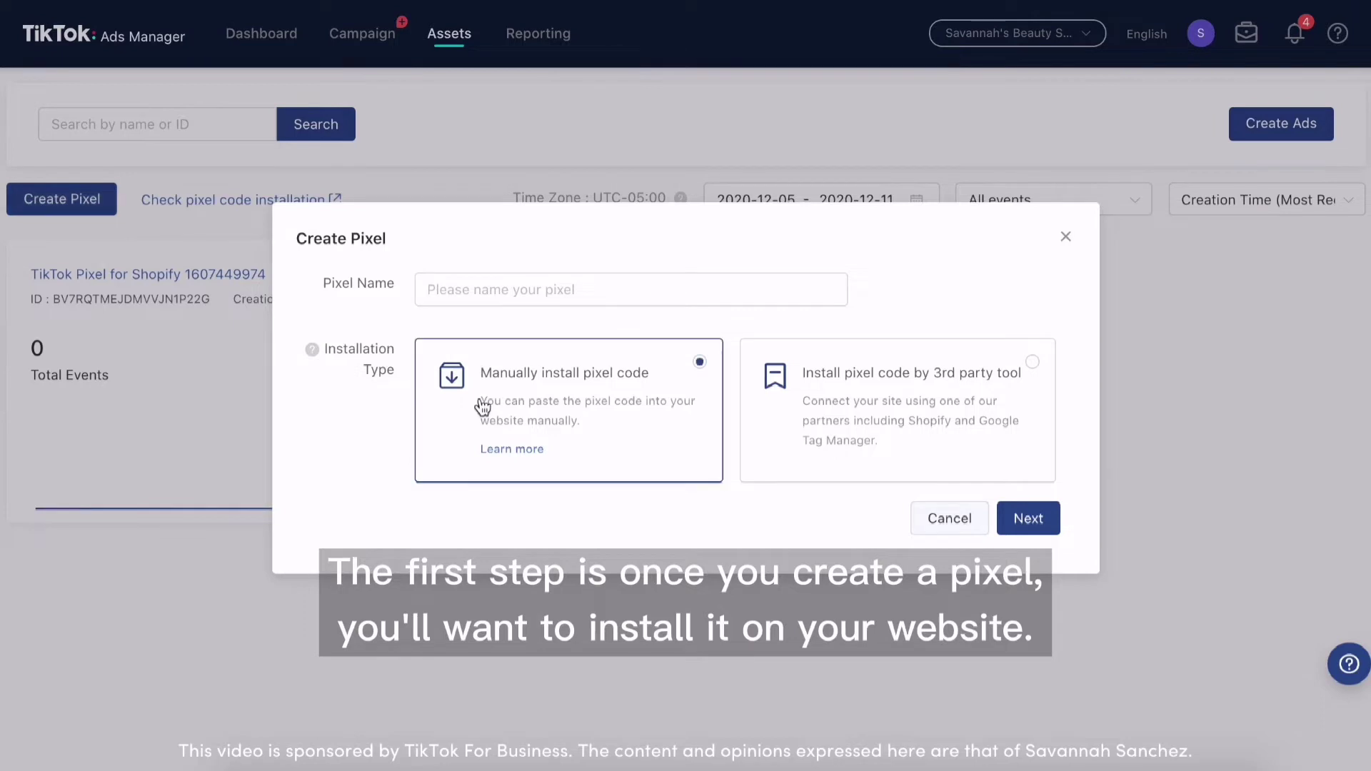
click(637, 285)
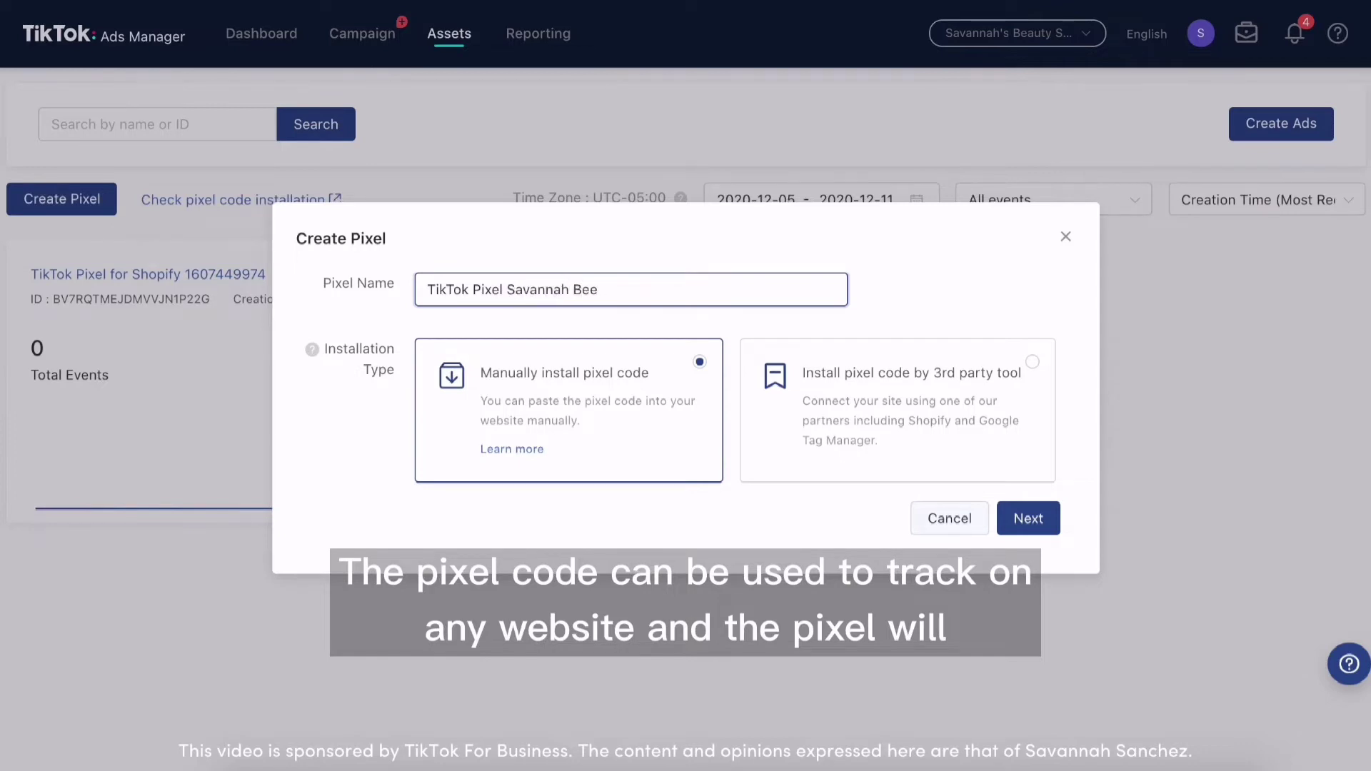
text(uty Shop)
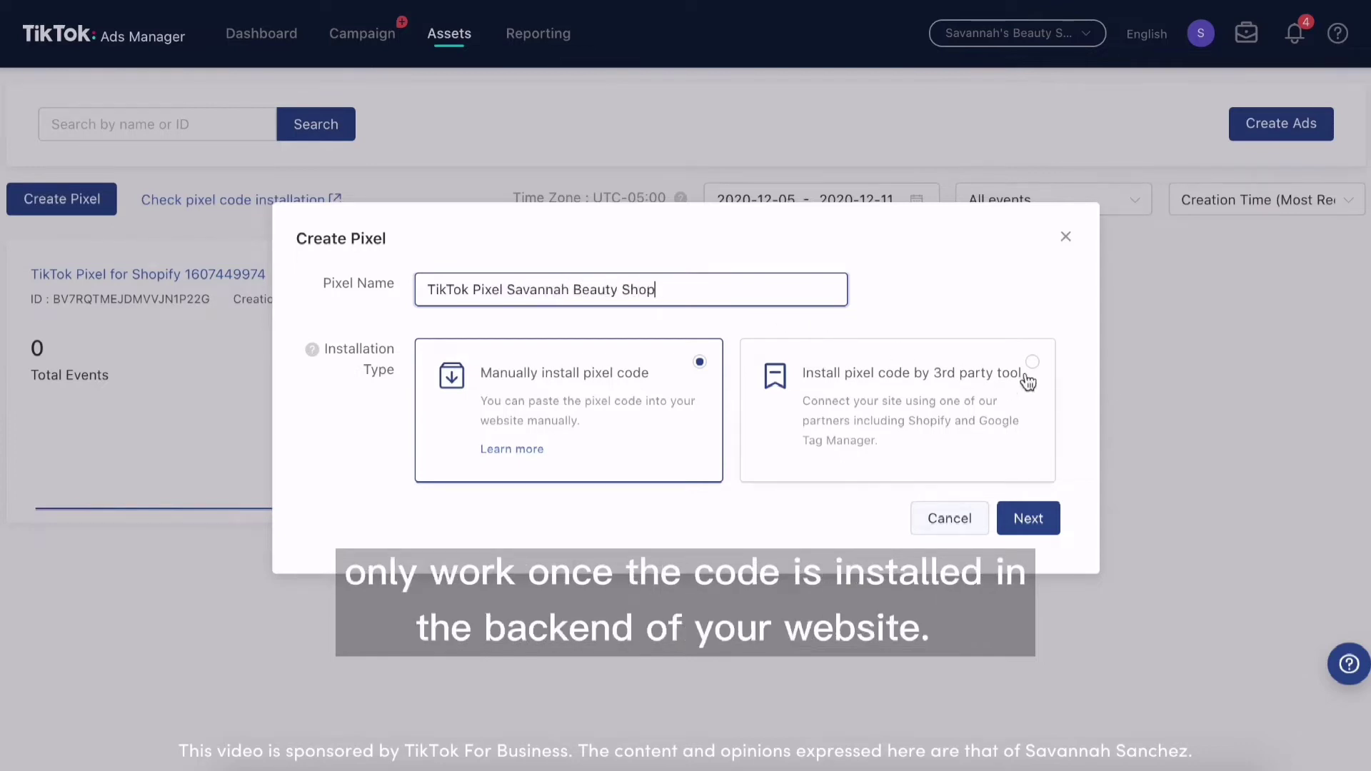
click(1034, 529)
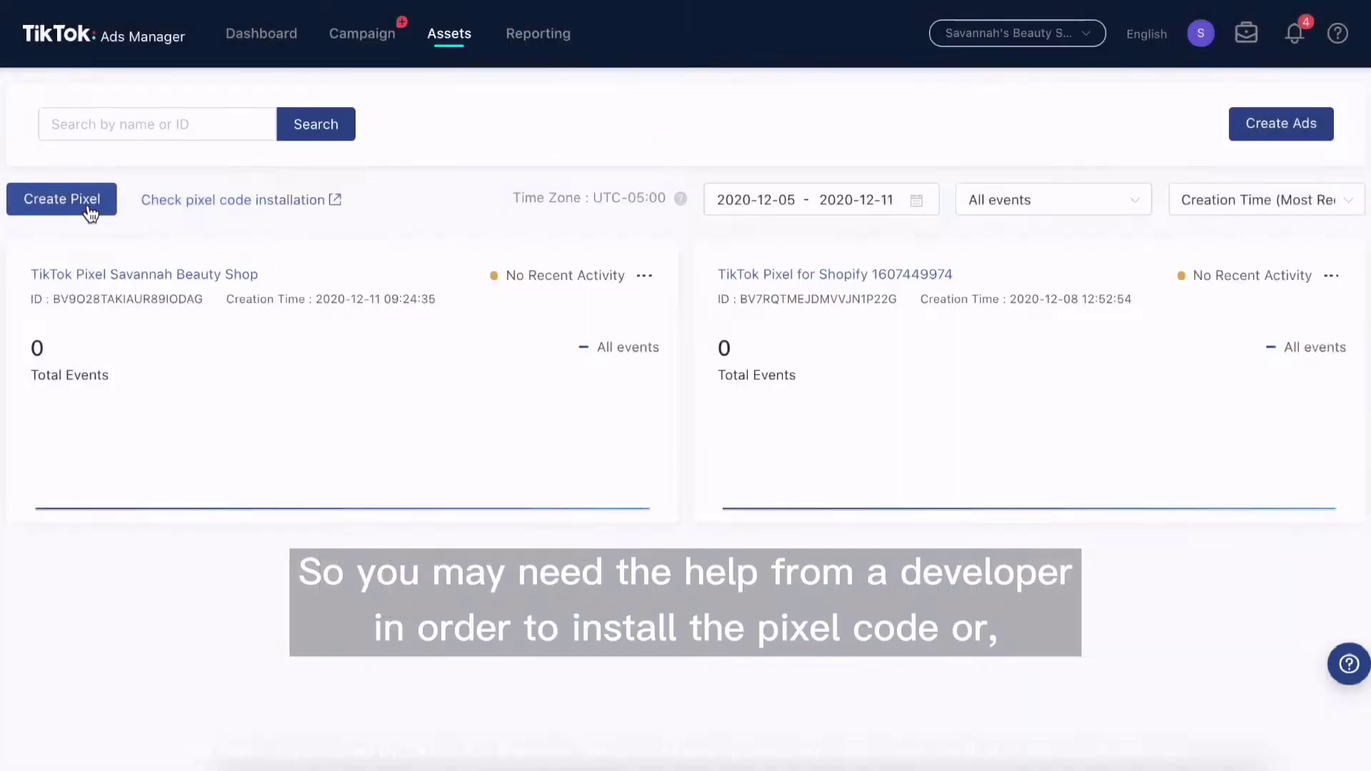
click(93, 208)
Create a third-party-installed pixel named 'Savannah Shopify Pix' with Shopify as its partner
click(800, 418)
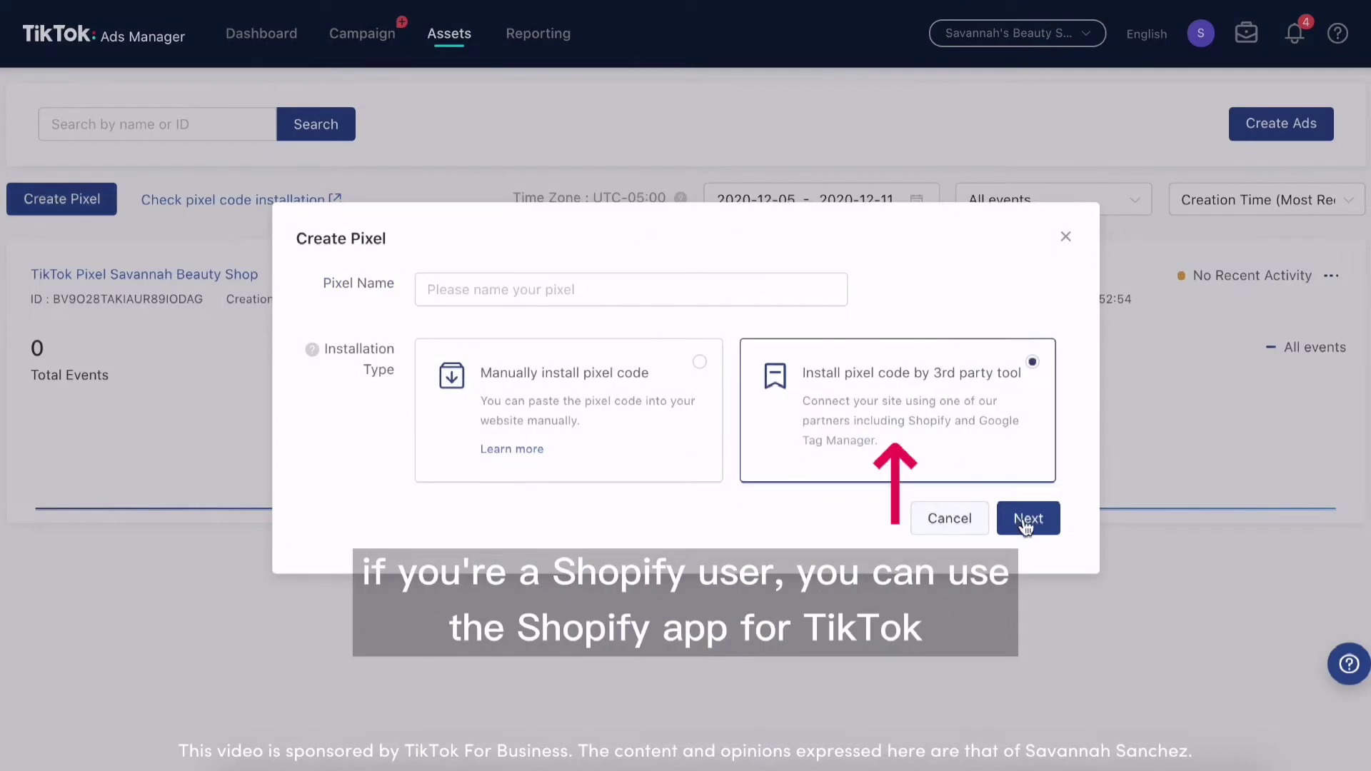
click(1027, 525)
text(Savannah Shopify Pixel)
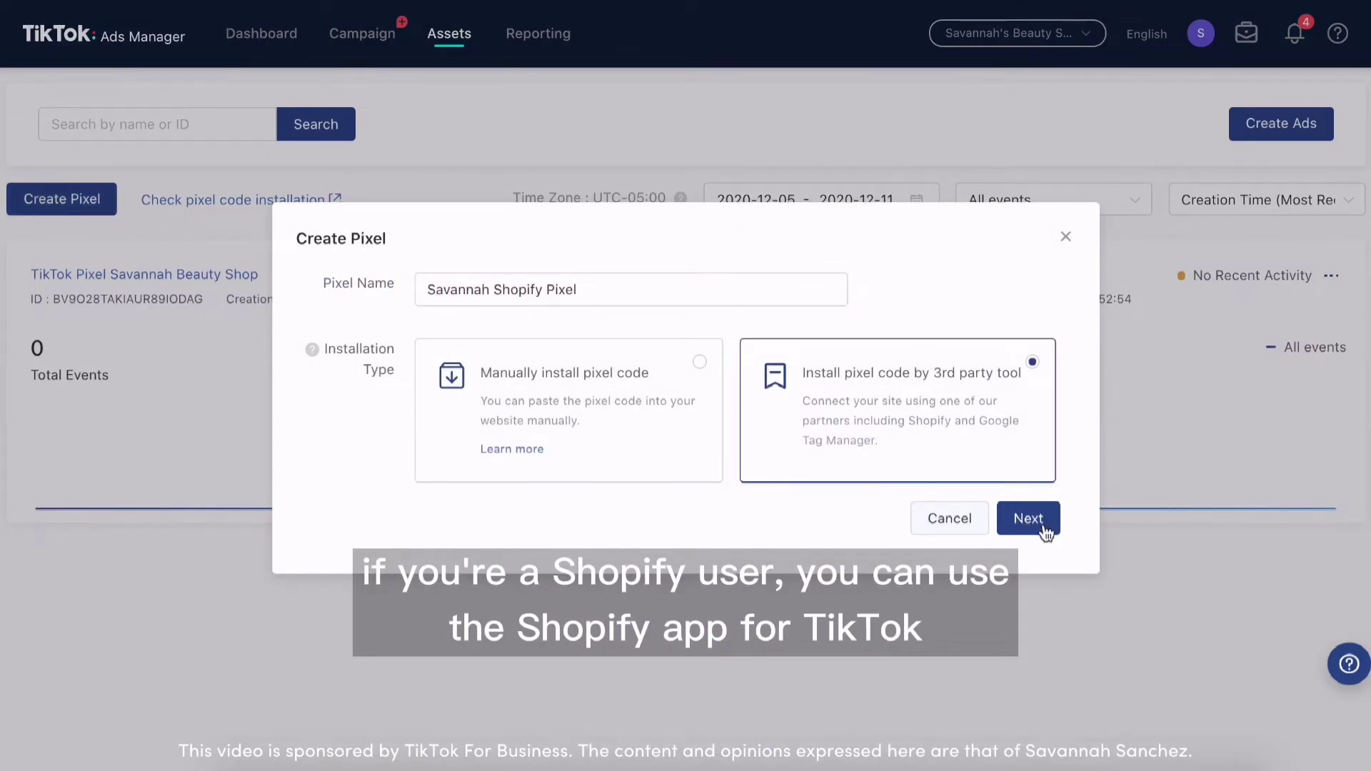
click(1042, 521)
click(974, 340)
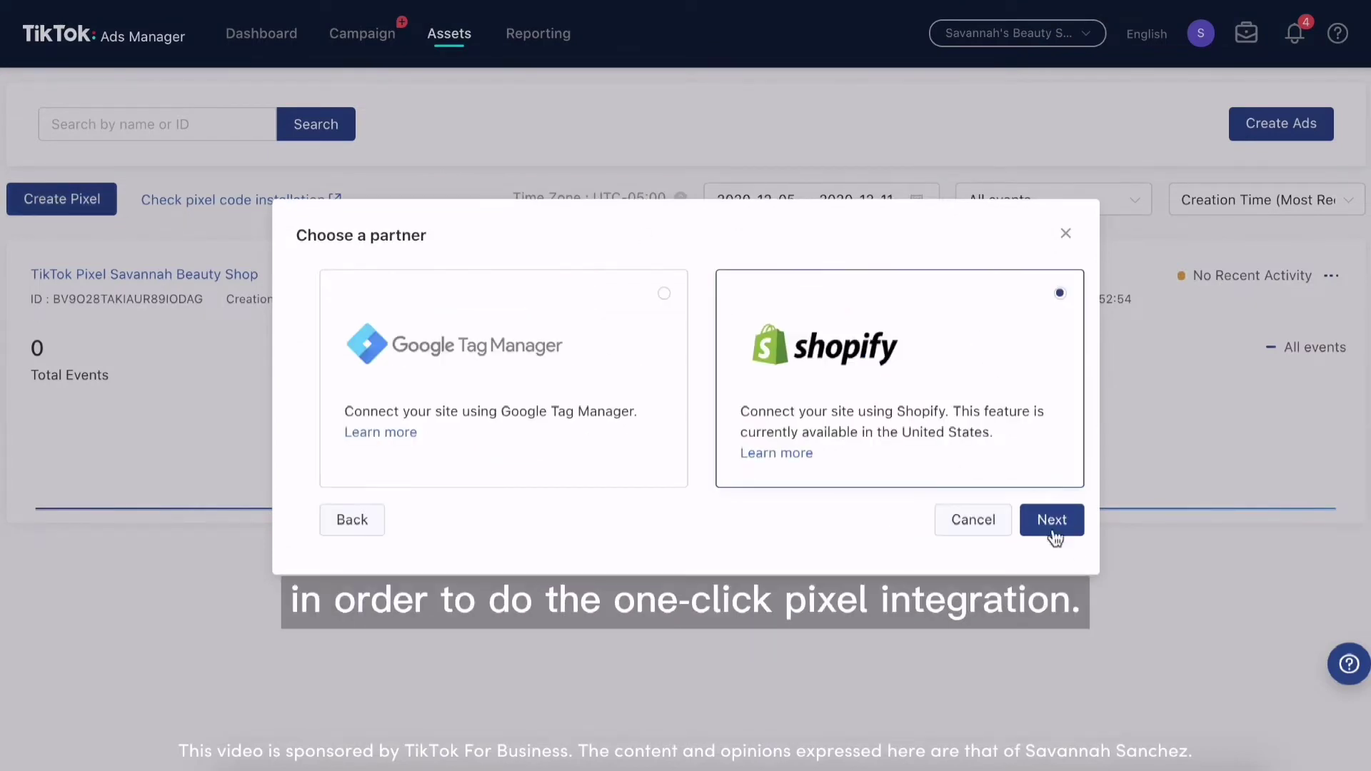
click(1048, 521)
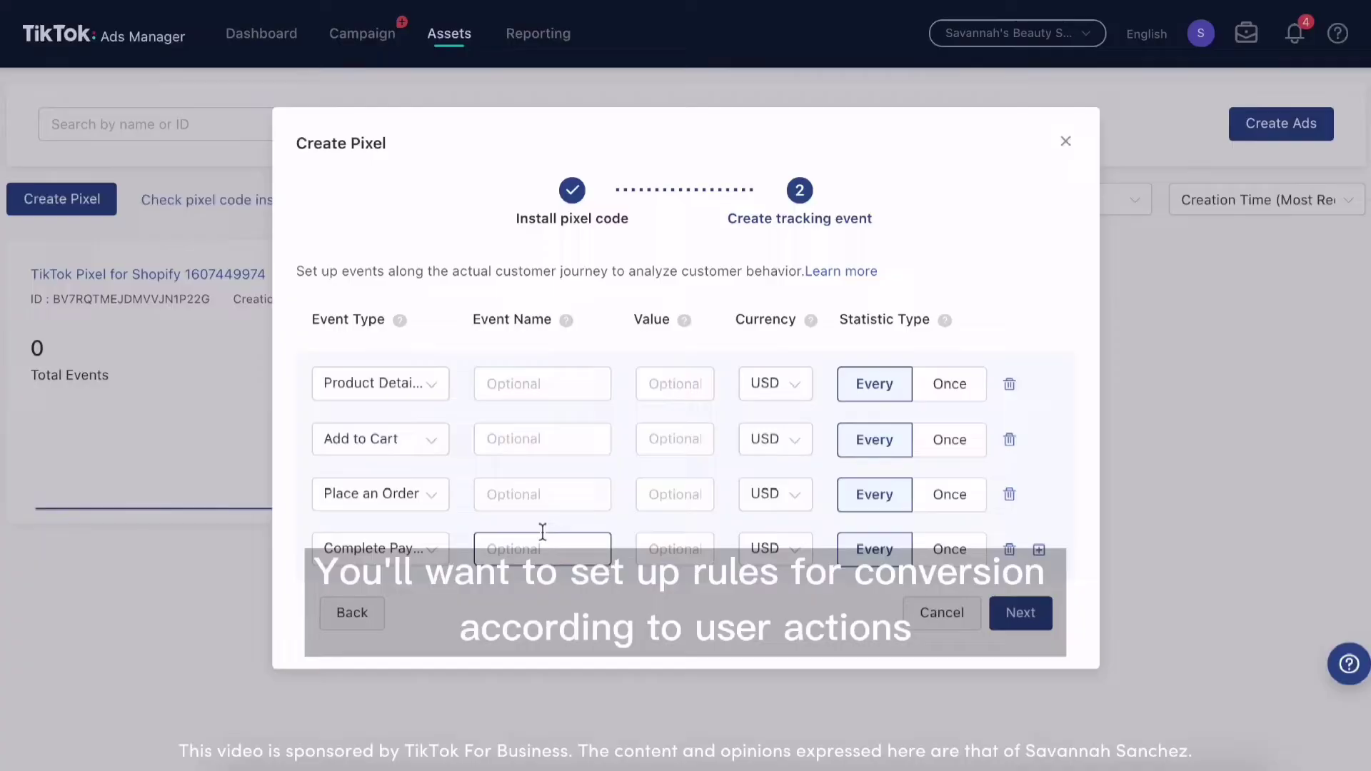
Name the Add to Cart event, skip the tour tip, and load thesocialsavannah.com for event rules
click(530, 433)
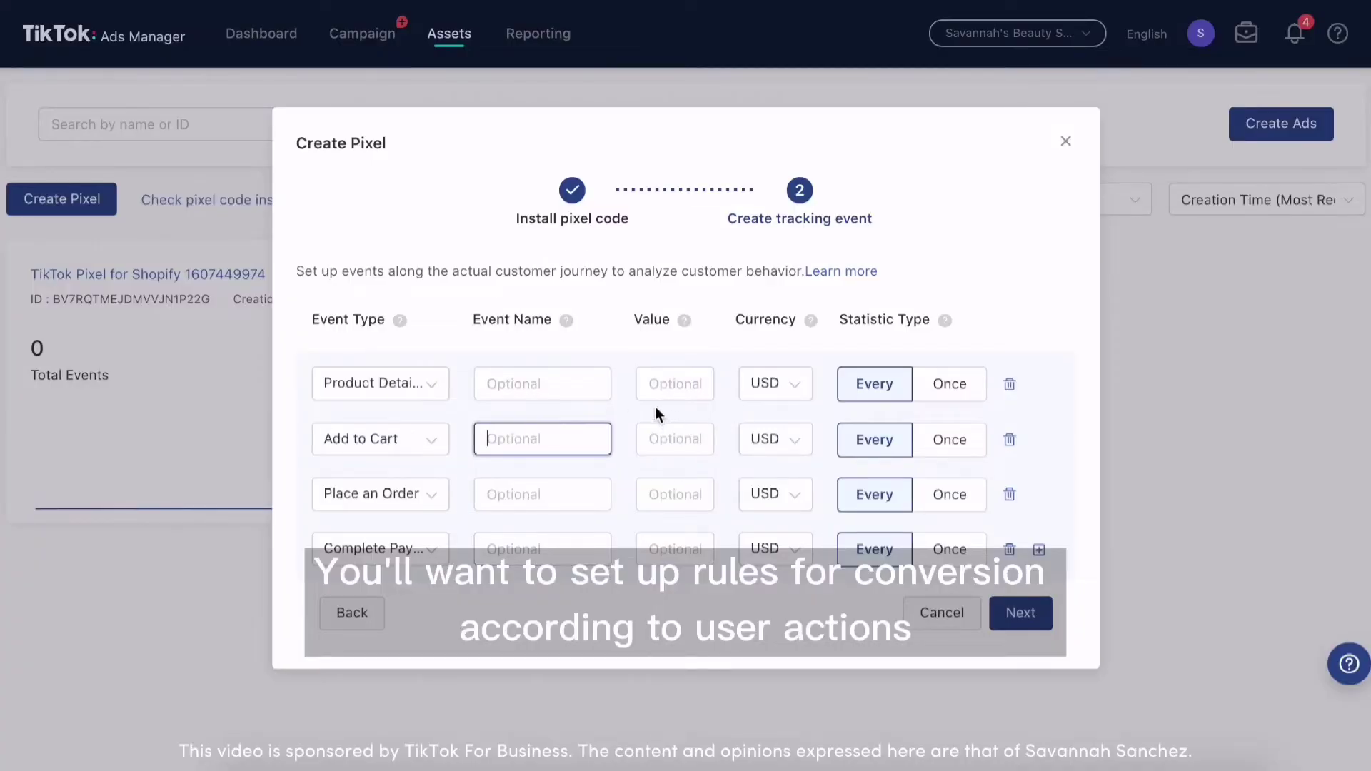
click(1019, 614)
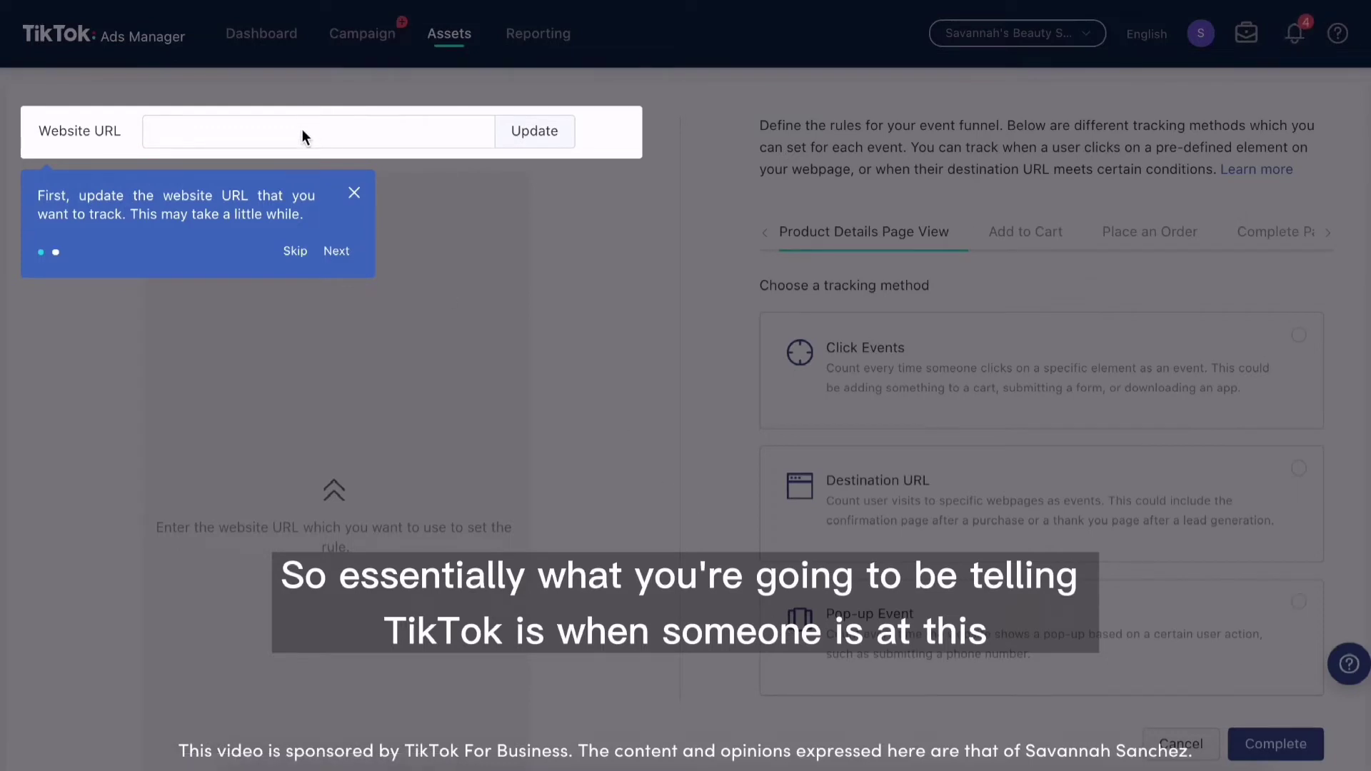
click(303, 253)
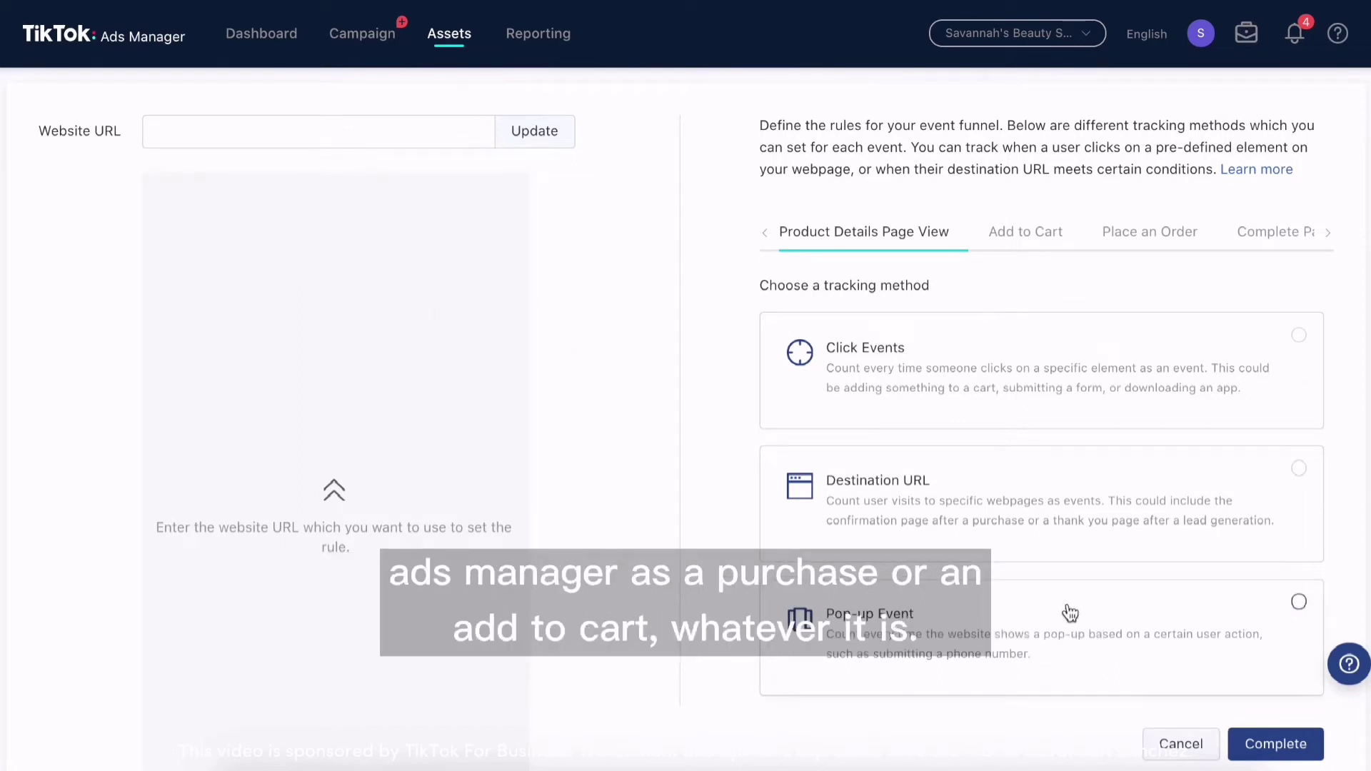
click(184, 126)
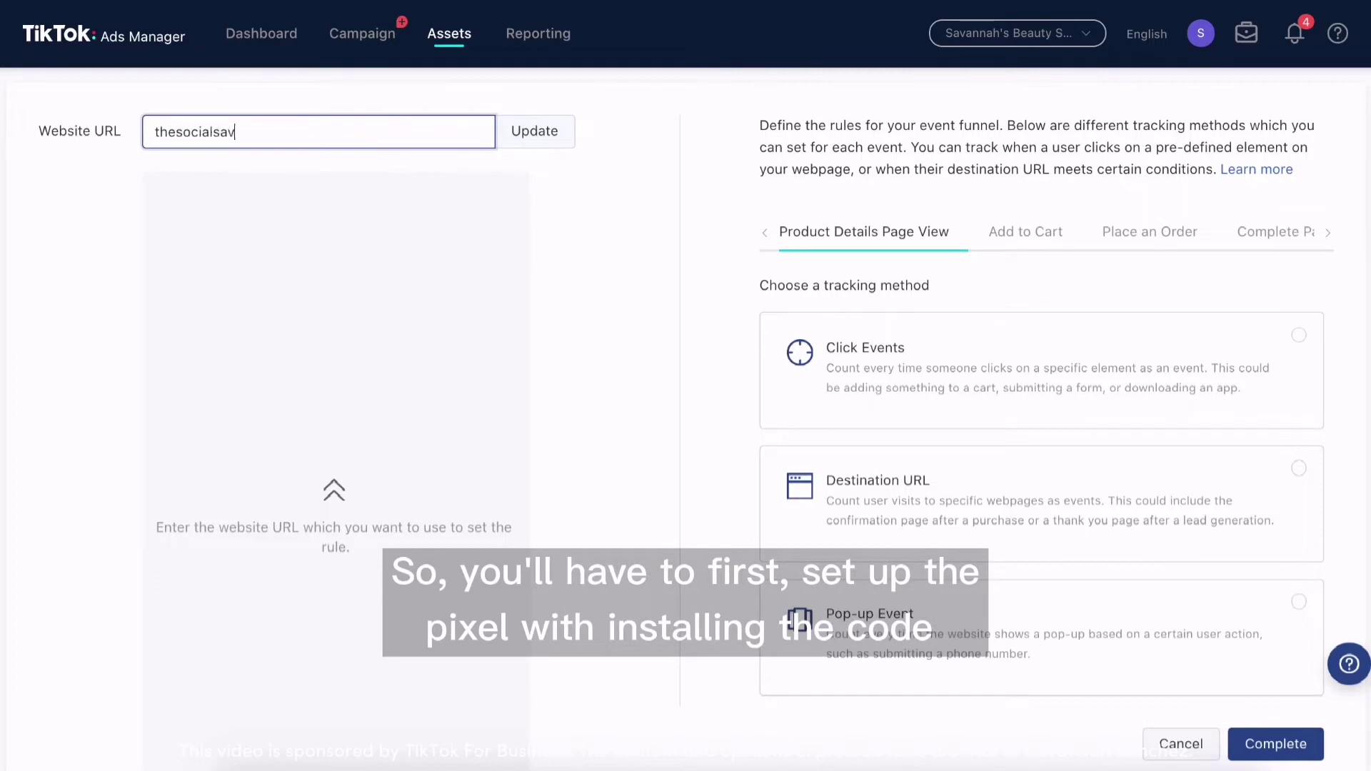
text(thesocialsavannah.com)
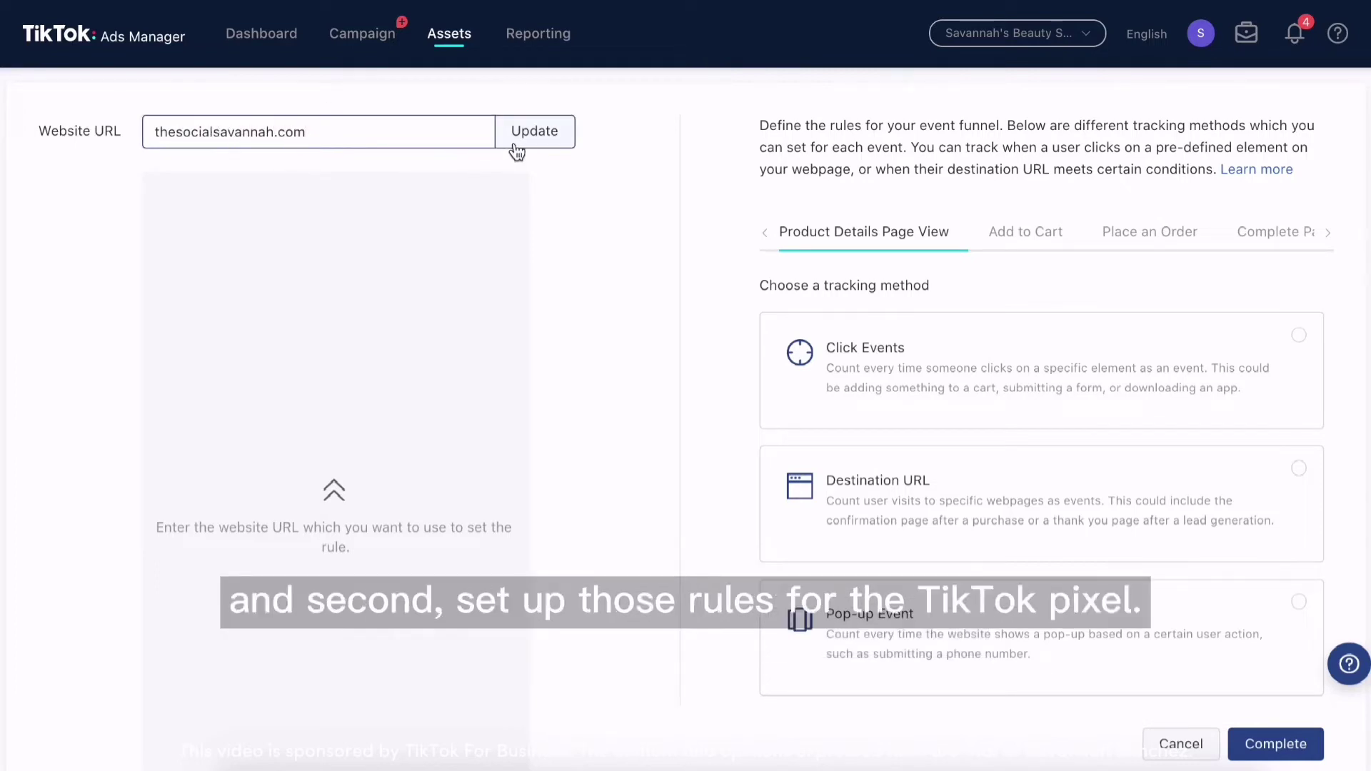
click(514, 145)
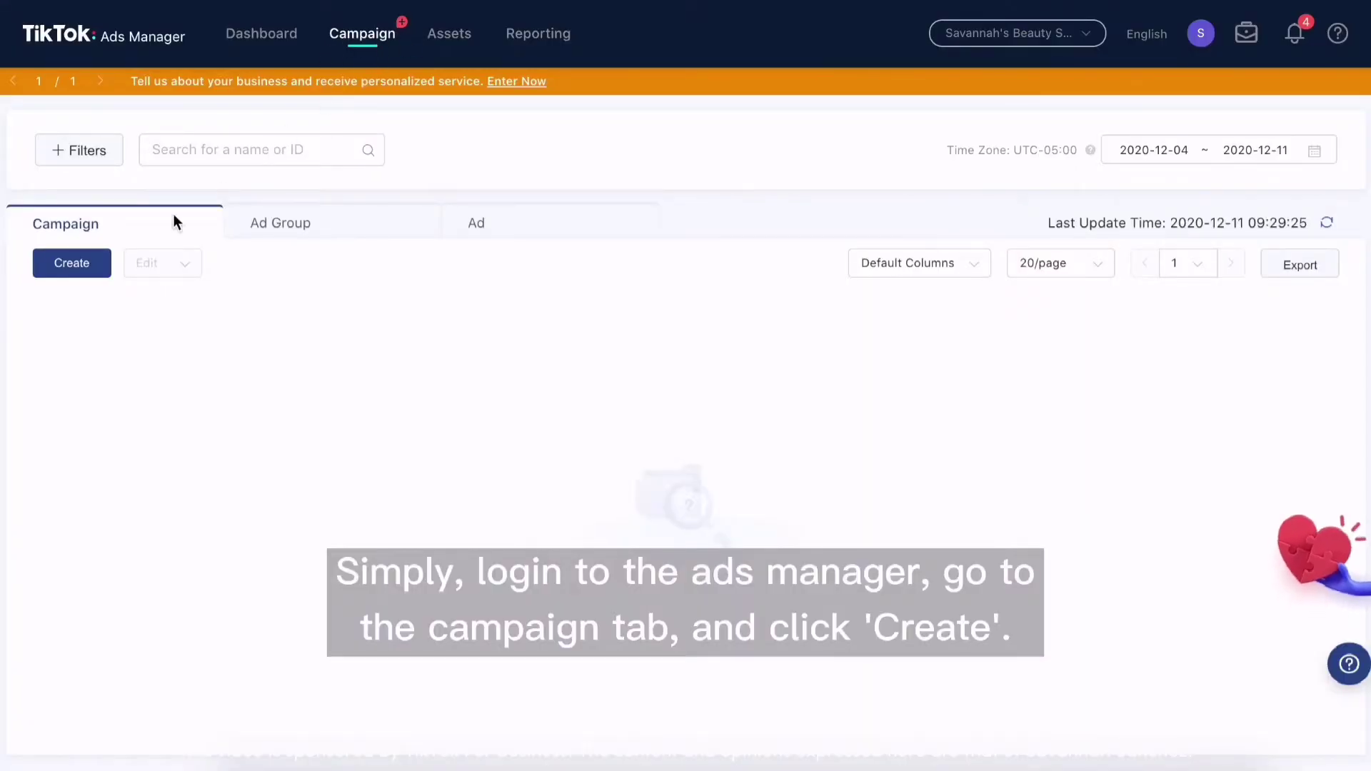
Start a fresh campaign instead of the draft, choose the Conversions objective, and continue to the ad group
click(88, 271)
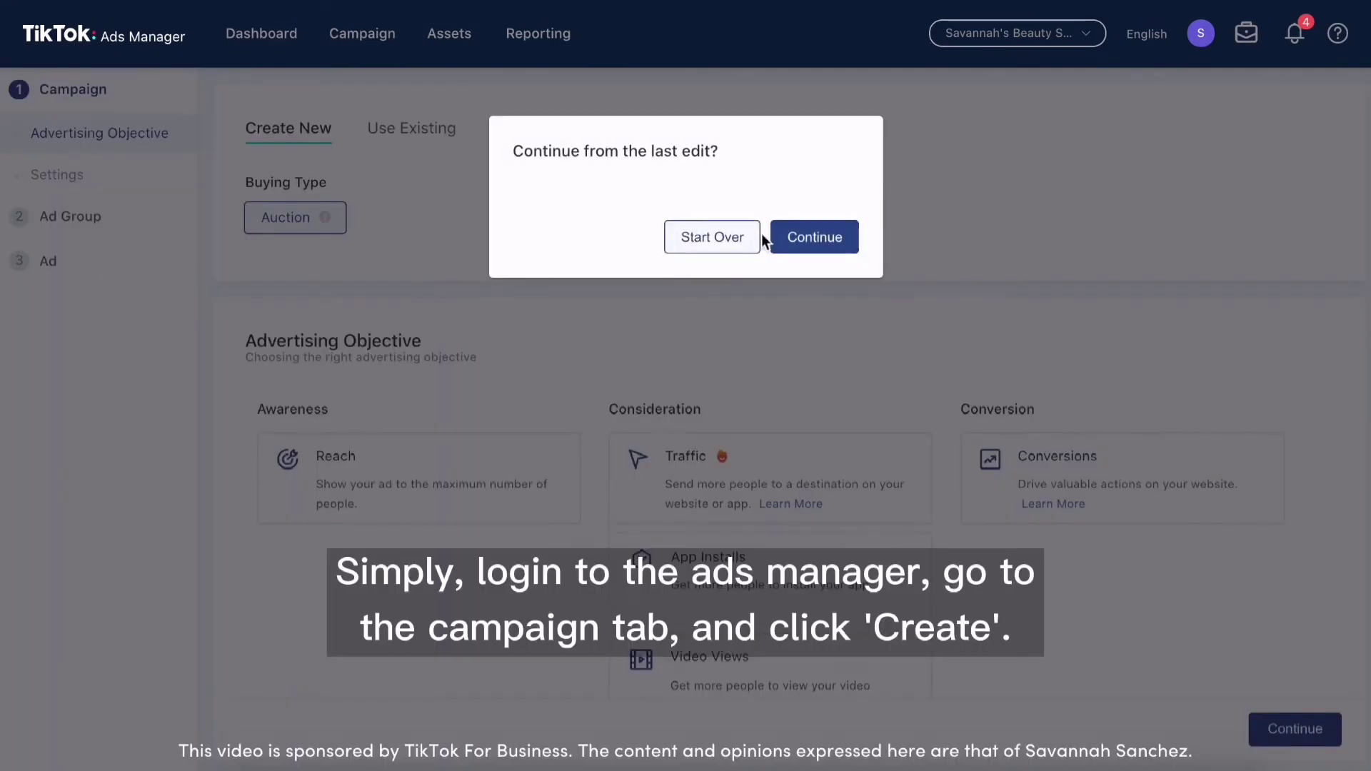
click(737, 240)
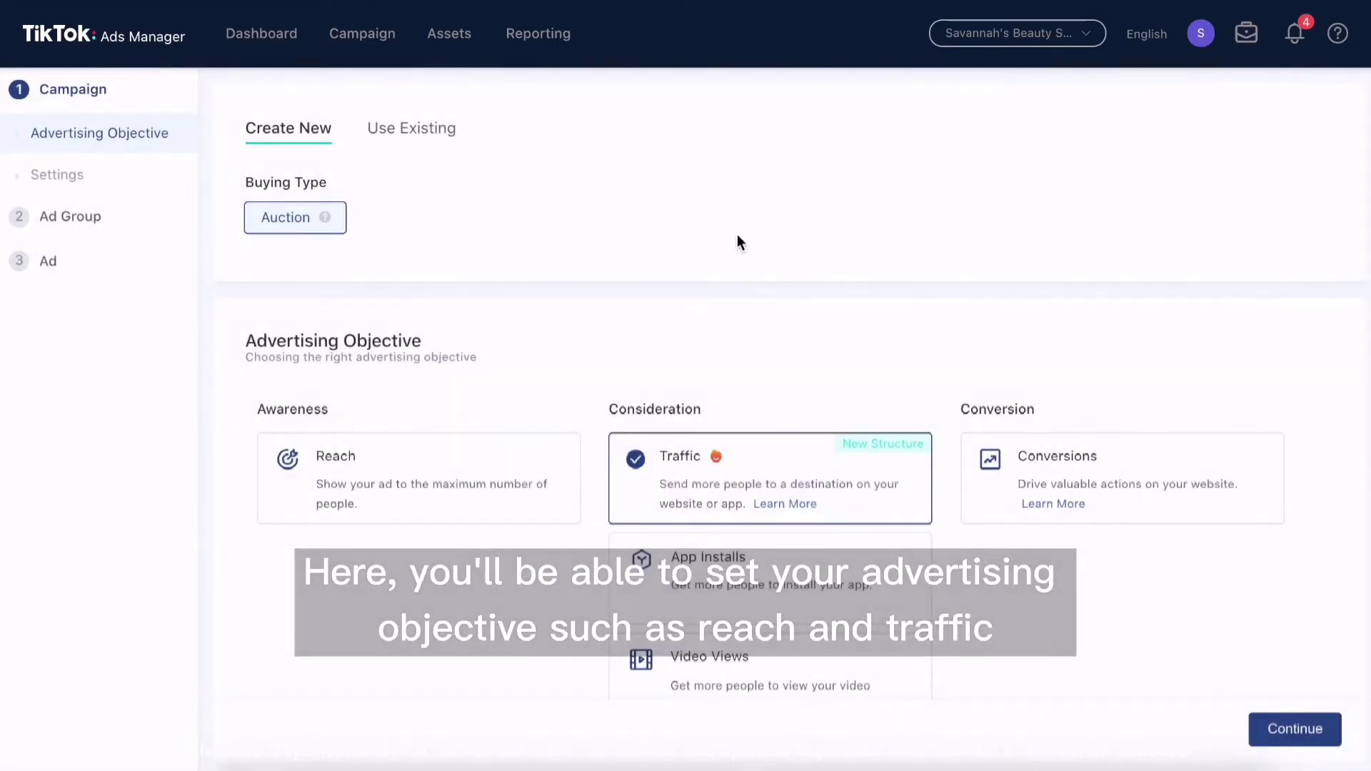
scroll(491, 480, down, 1)
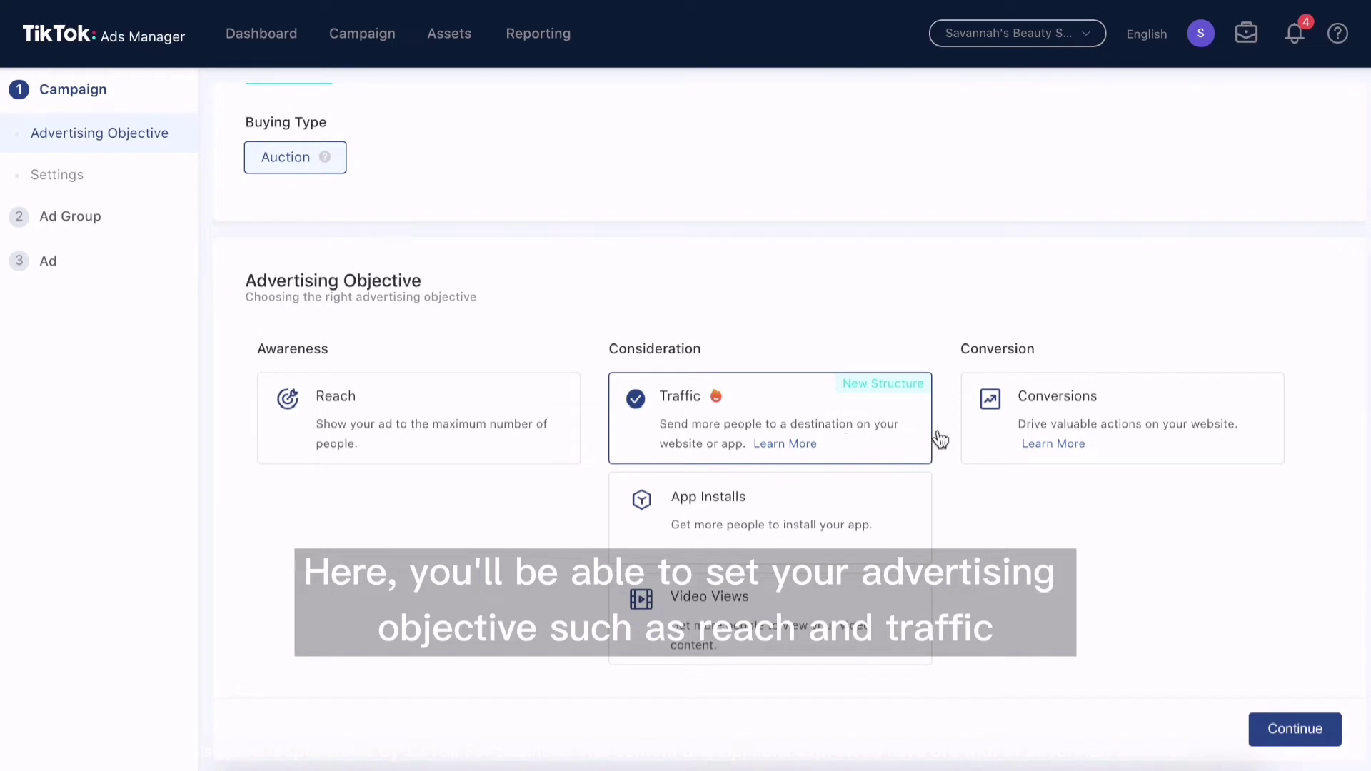
scroll(1053, 448, down, 1)
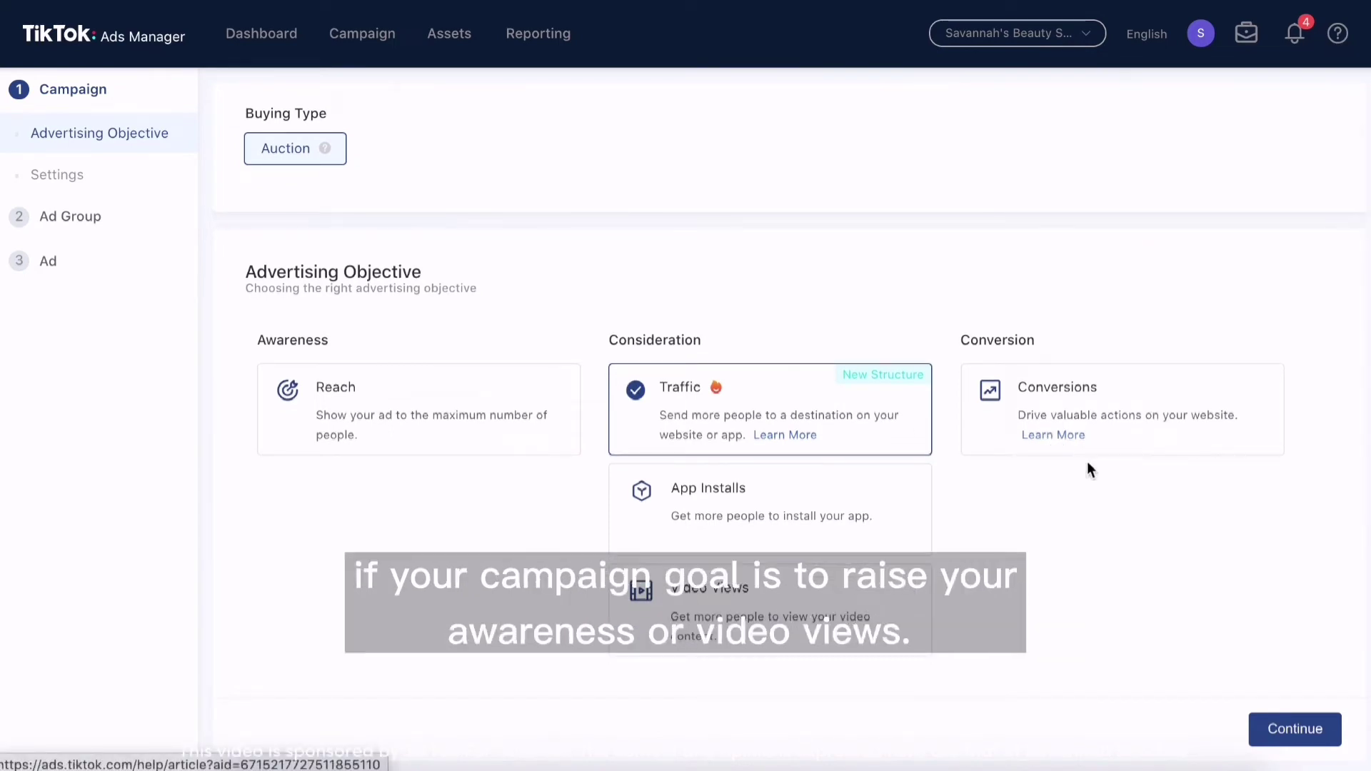
scroll(988, 511, down, 1)
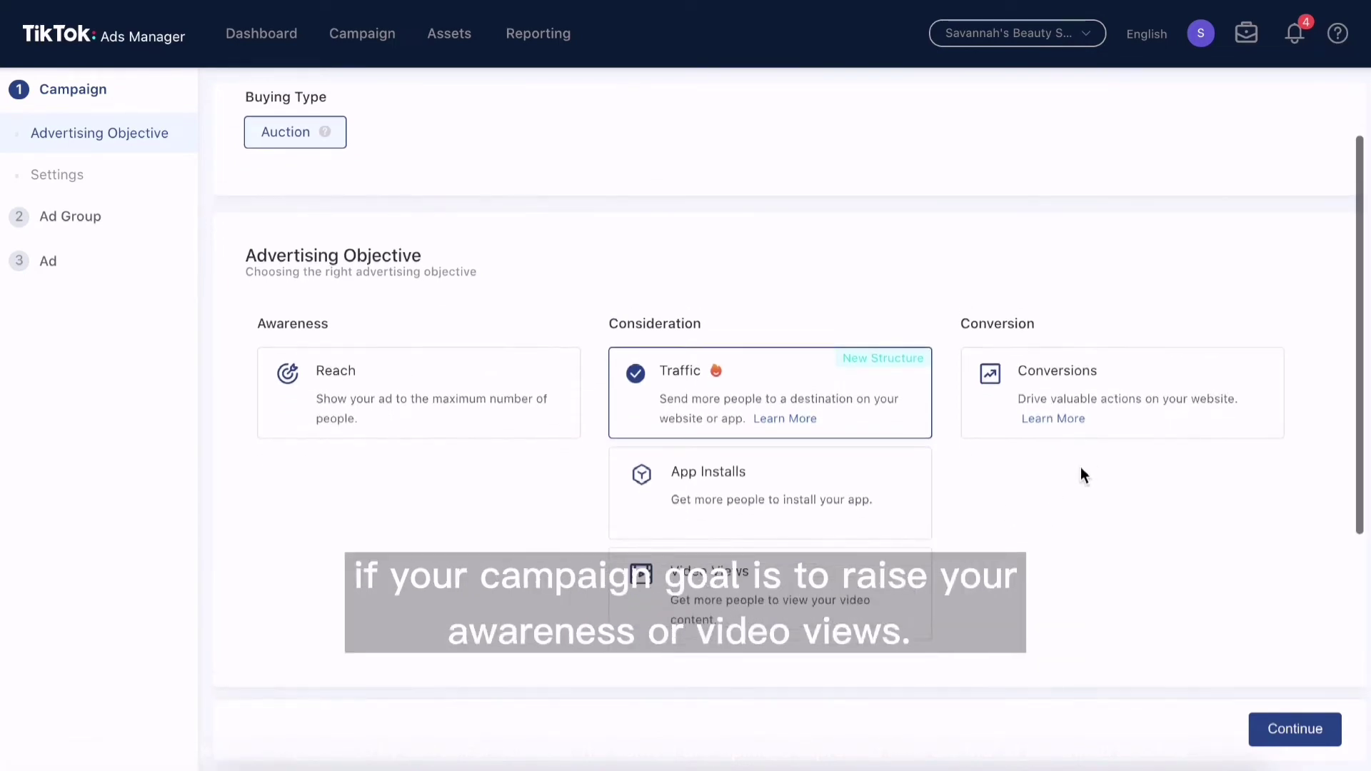
click(1070, 406)
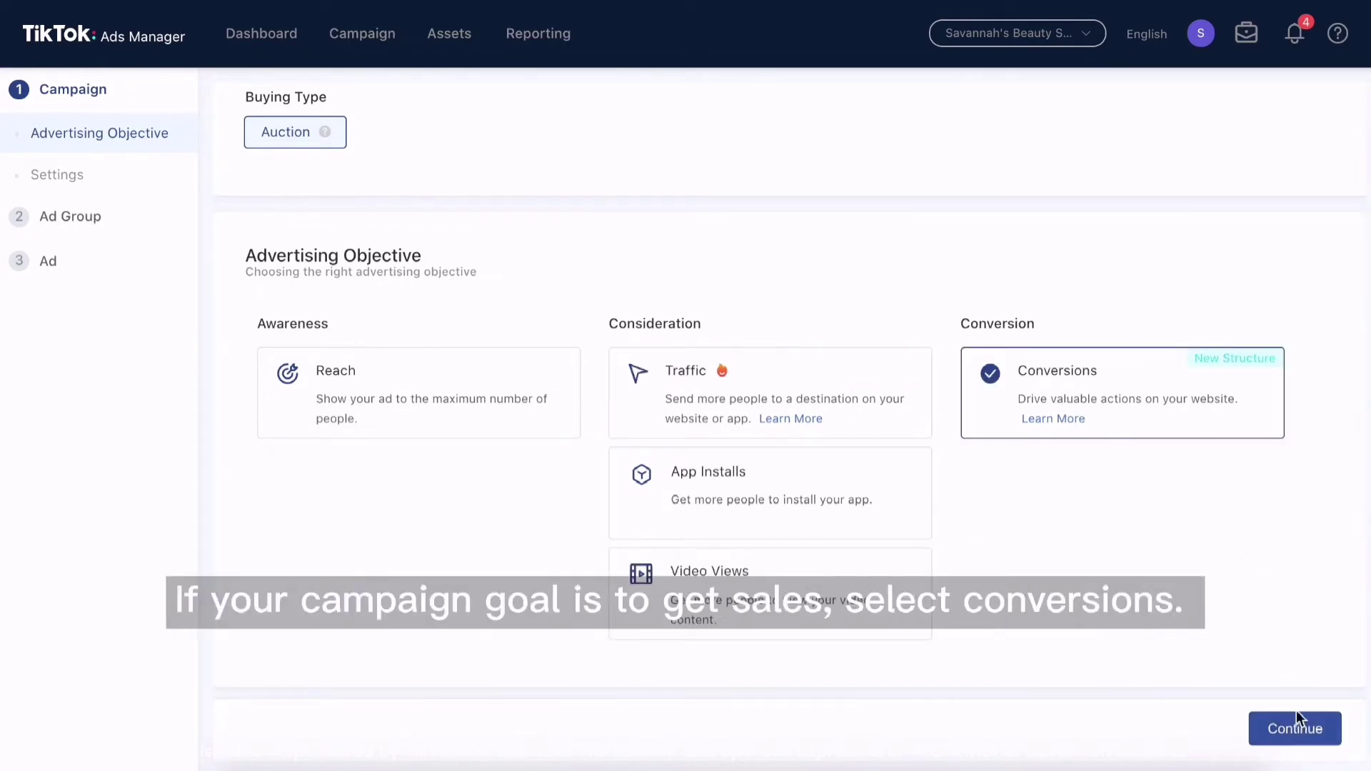
scroll(987, 521, down, 5)
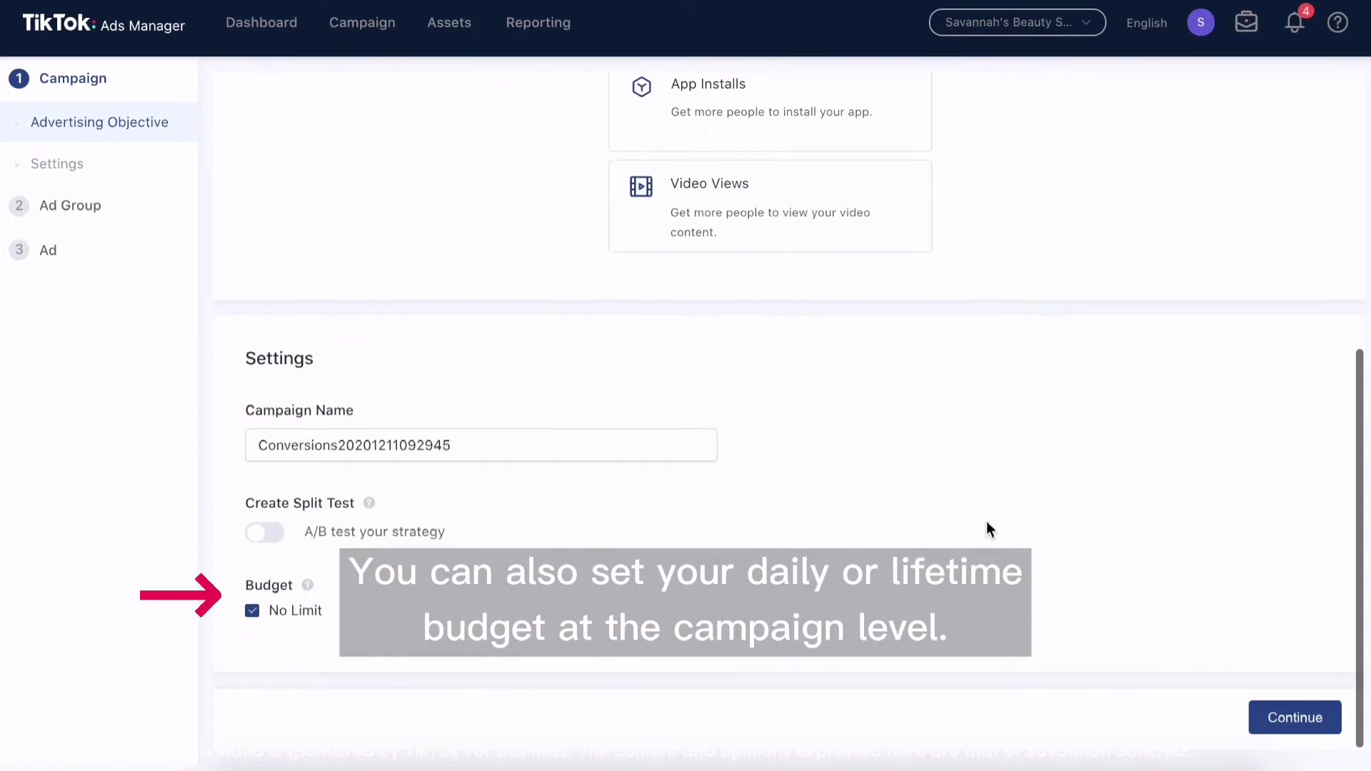
click(1340, 730)
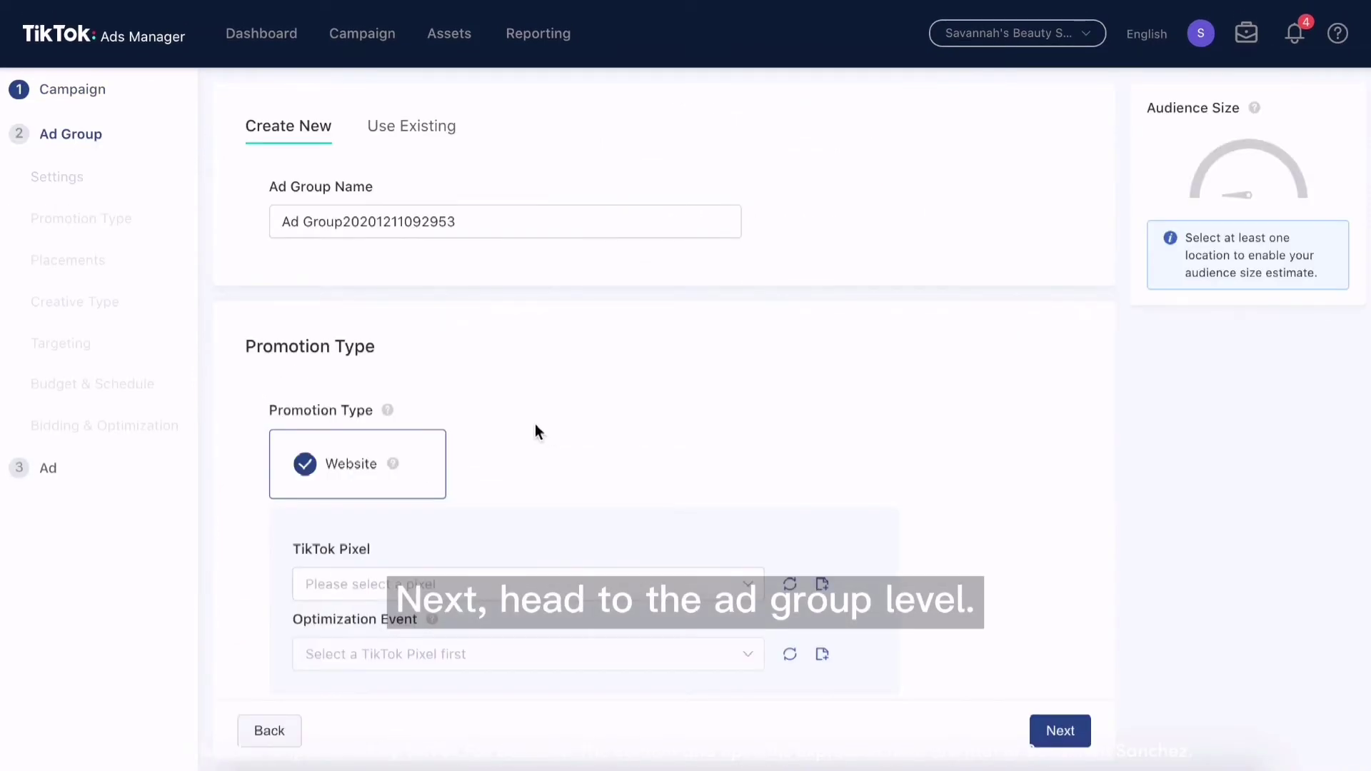
Use the beauty shop's pixel and optimize the ad group for Product Details Page View
scroll(515, 428, down, 2)
scroll(556, 434, down, 2)
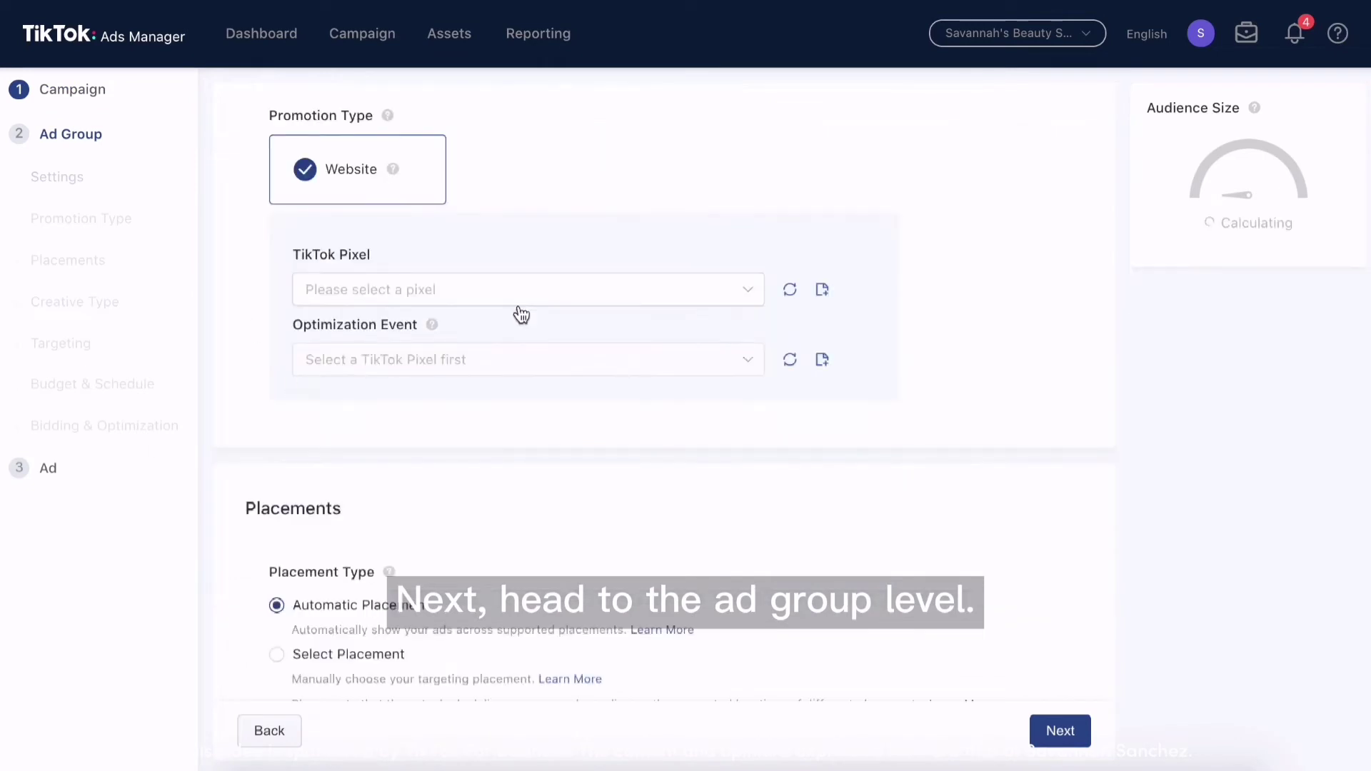
click(520, 304)
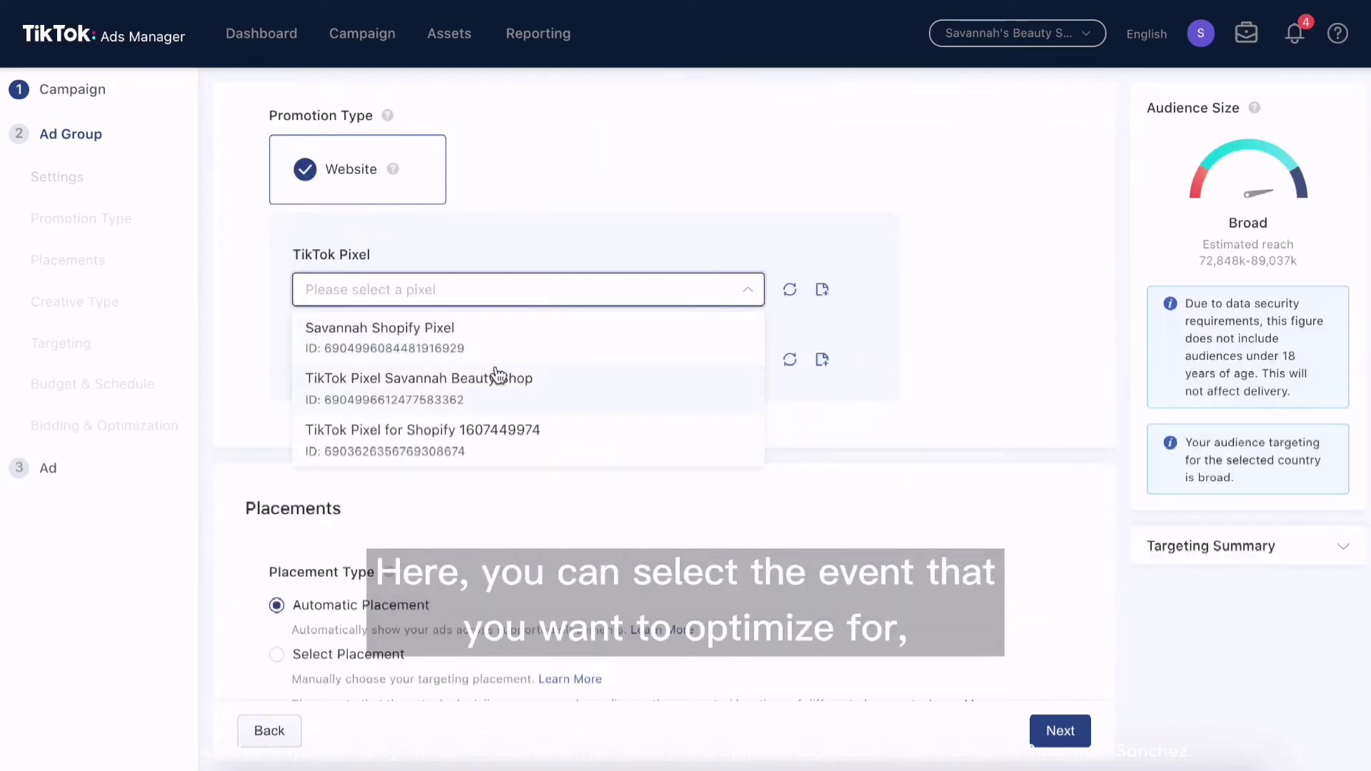
click(497, 376)
scroll(491, 378, down, 2)
click(465, 195)
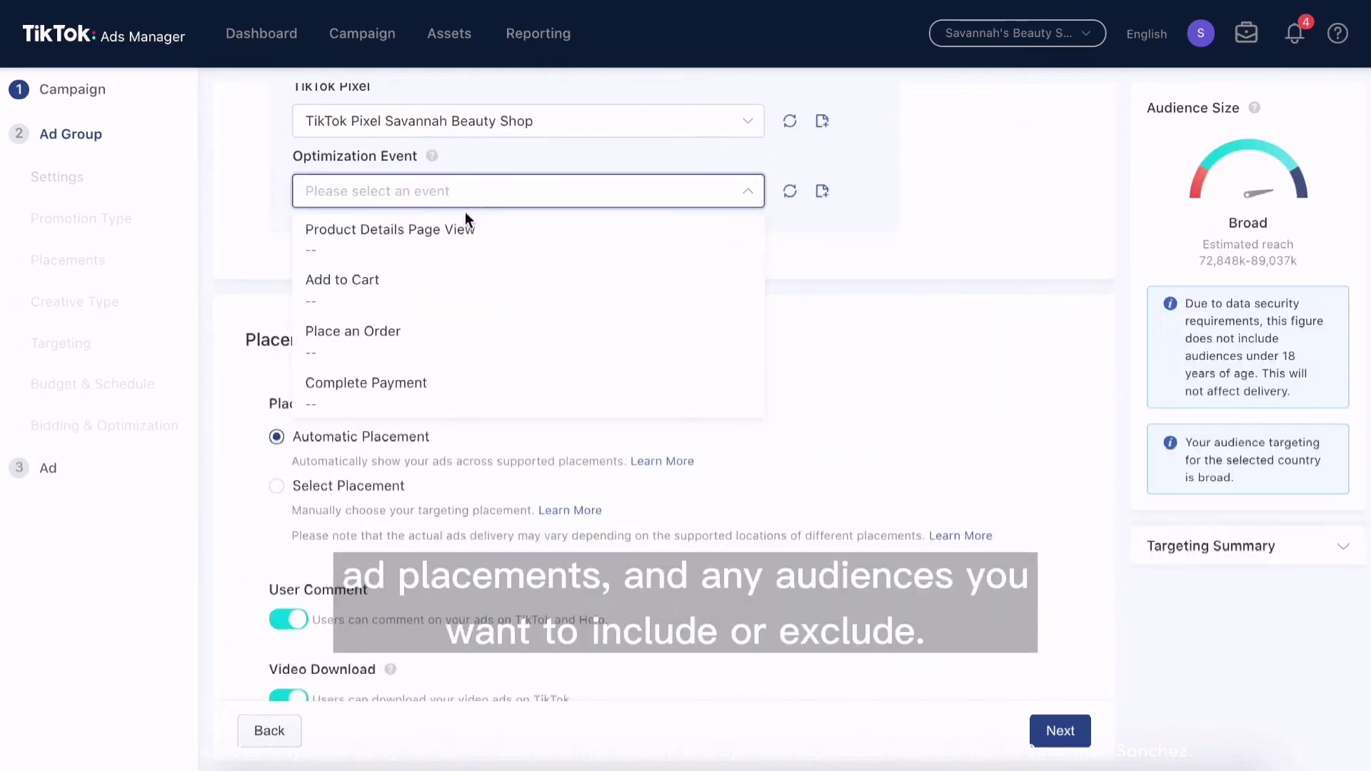
click(438, 247)
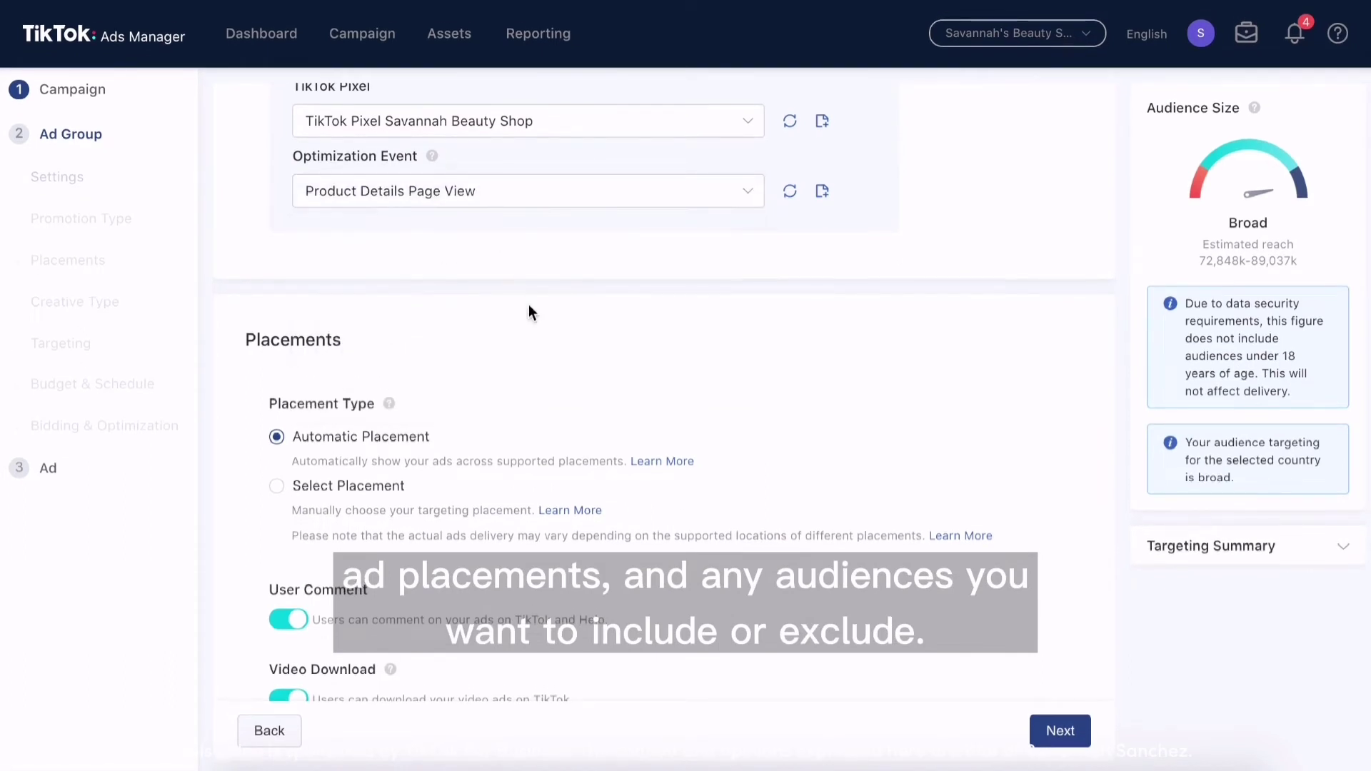
Add Beauty & Personal Care as an interest category for targeting
scroll(537, 439, down, 3)
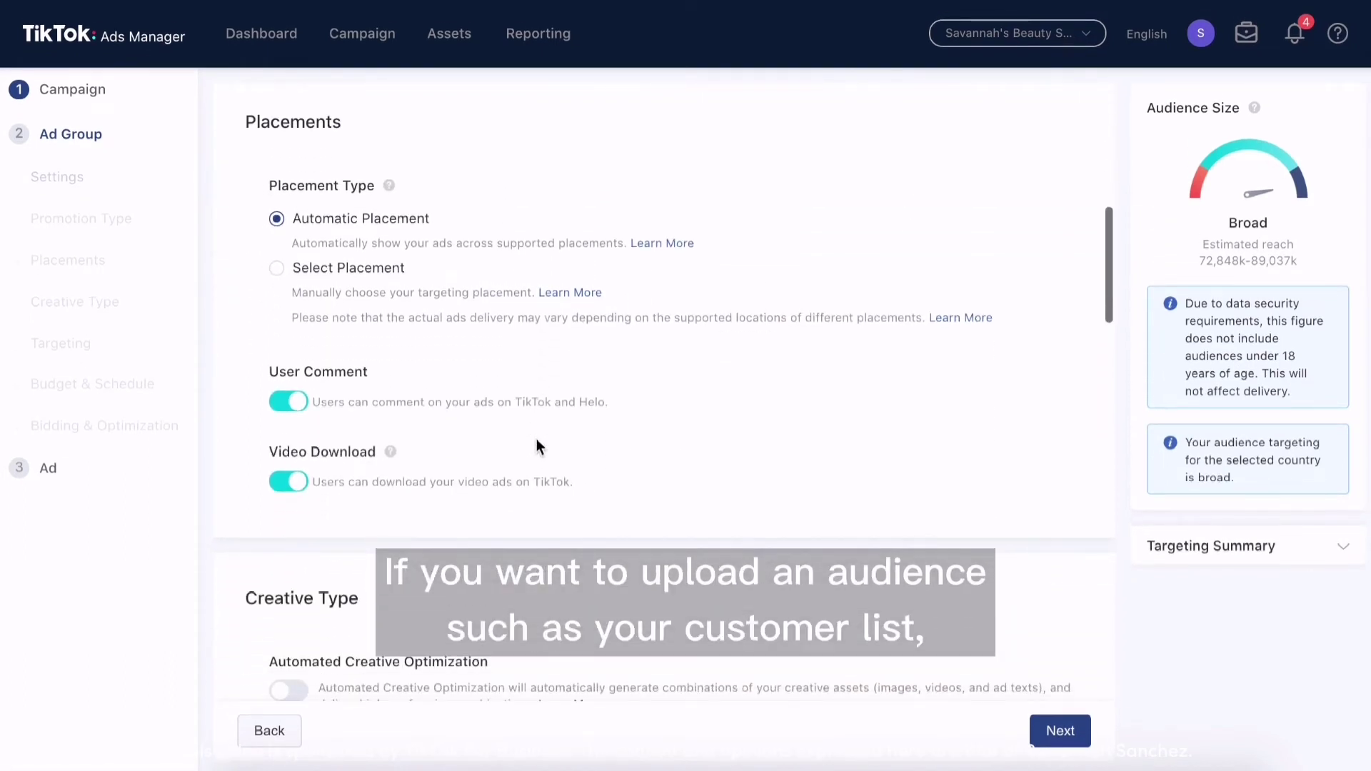
scroll(537, 439, down, 3)
scroll(537, 439, down, 4)
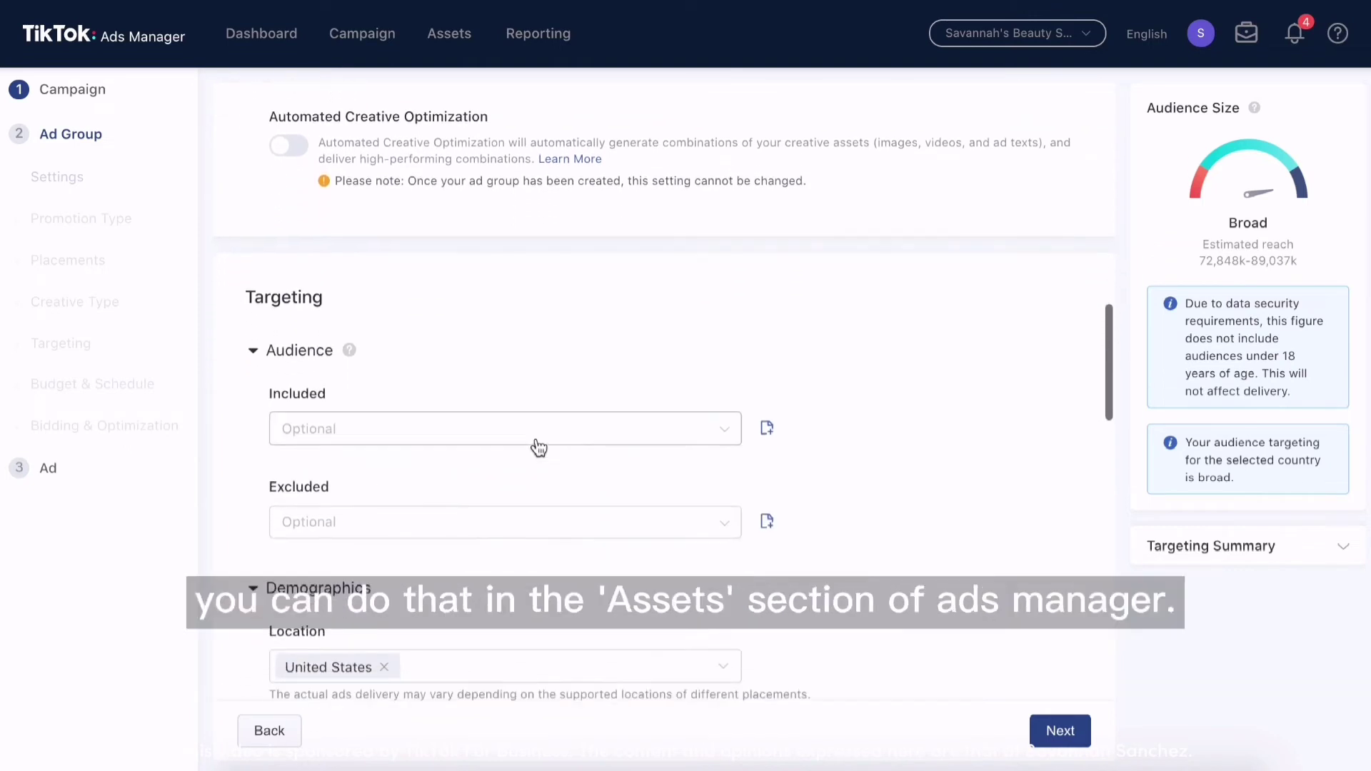
click(455, 420)
click(454, 420)
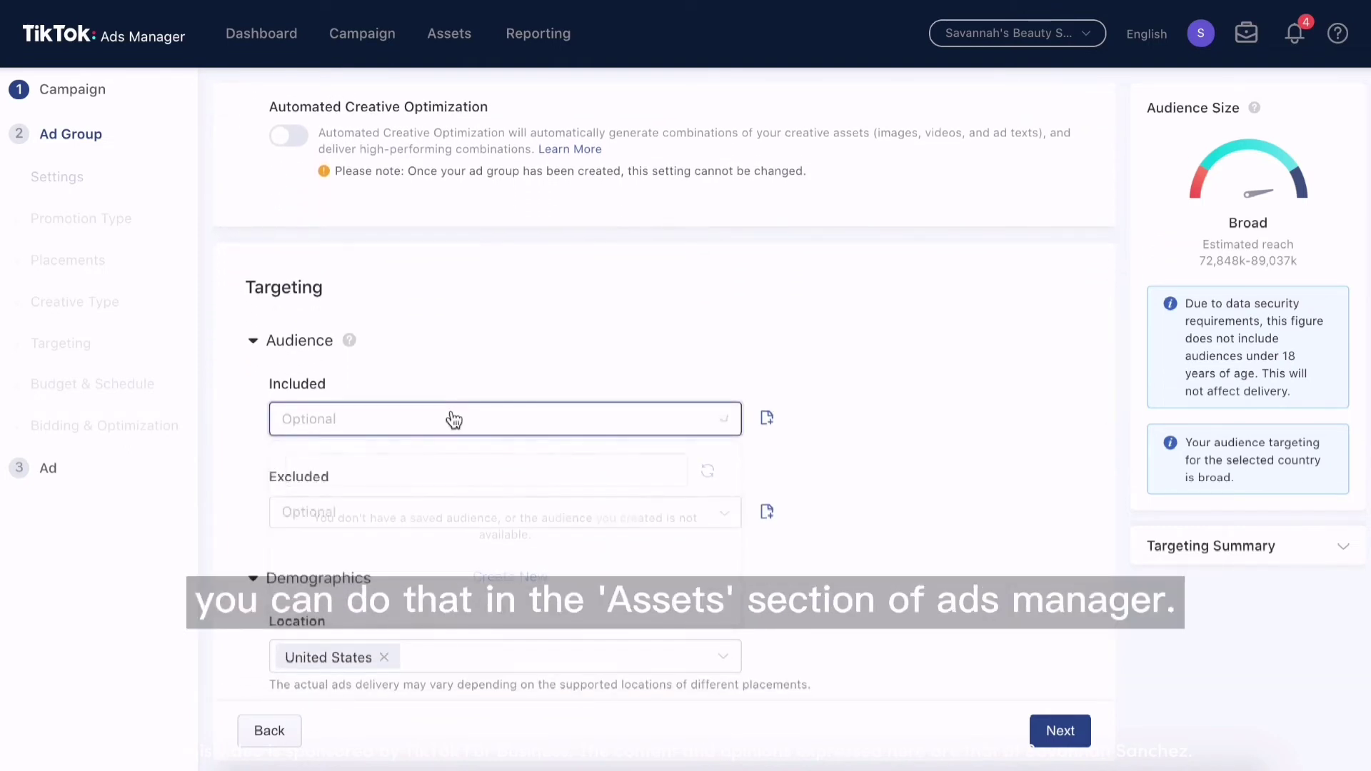
scroll(454, 420, down, 5)
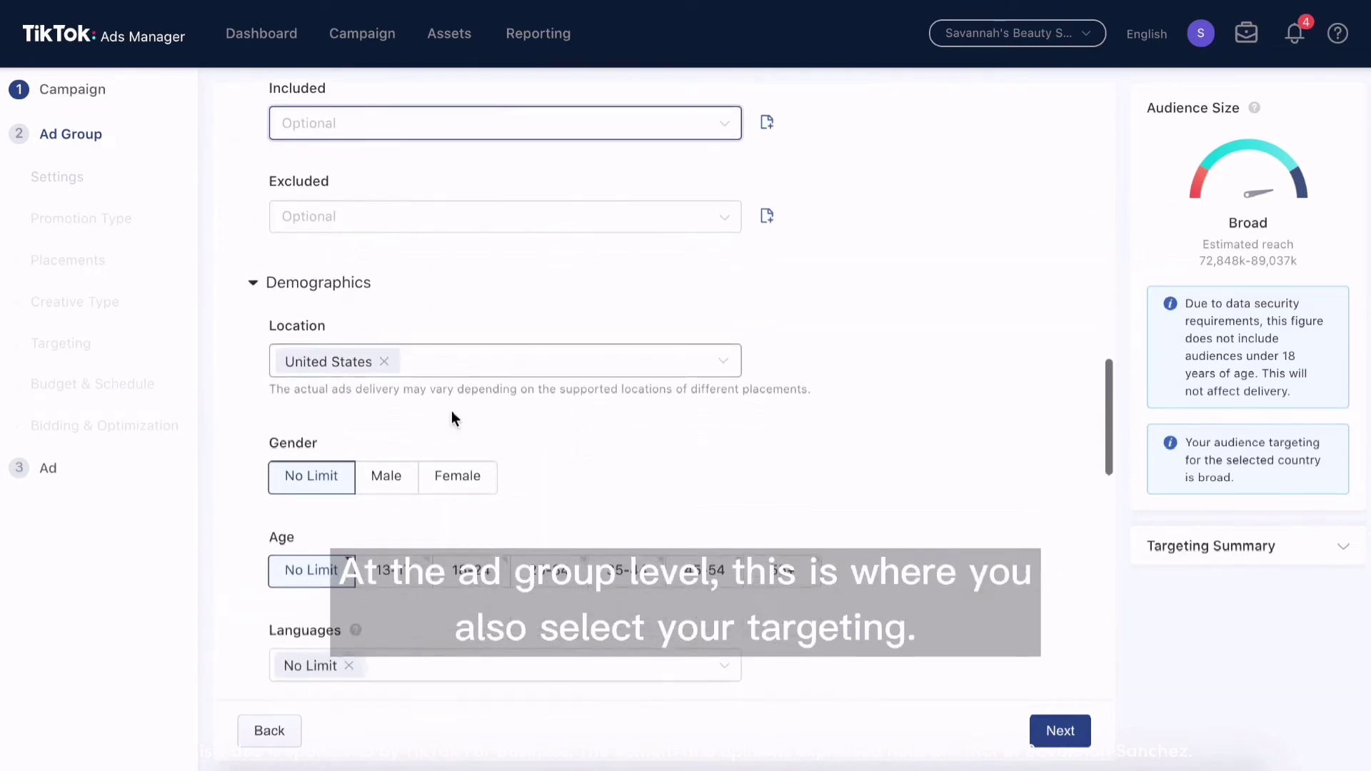
scroll(451, 418, down, 3)
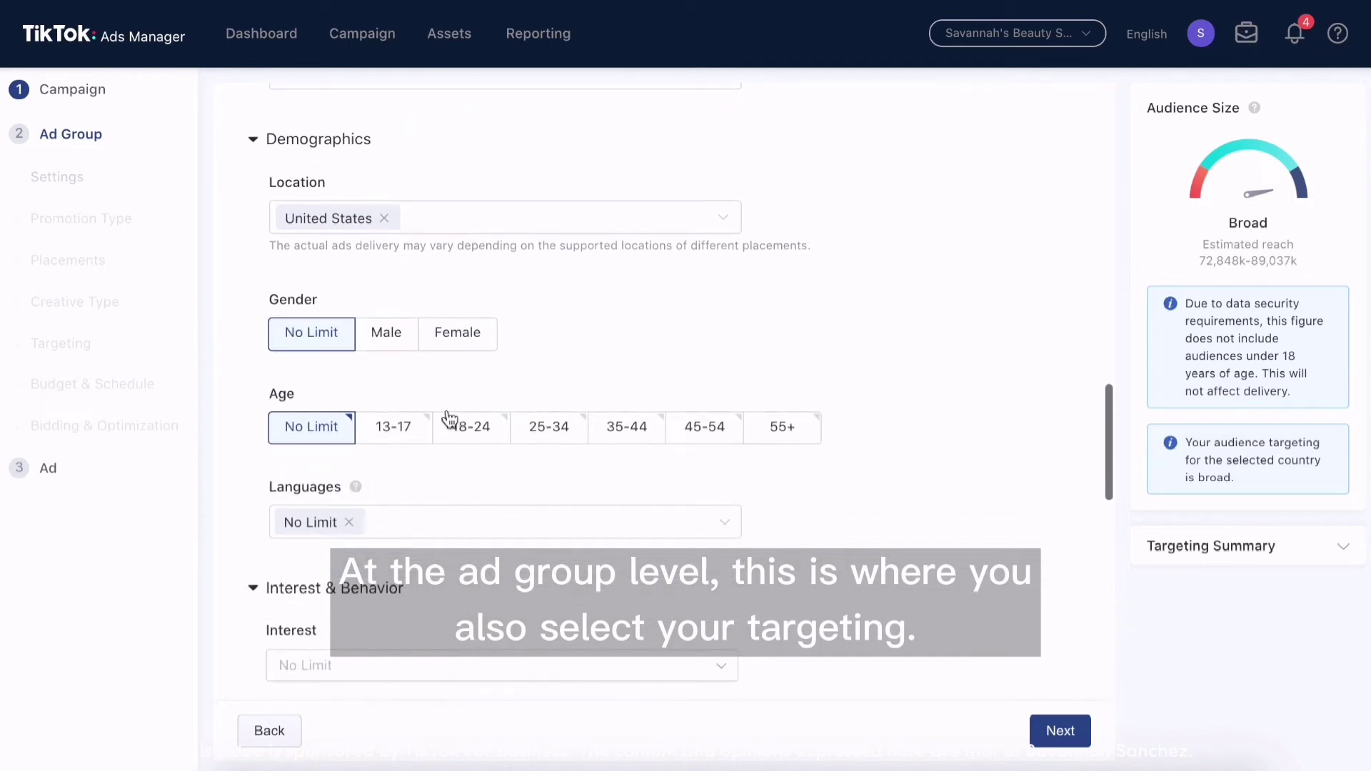
scroll(732, 478, down, 3)
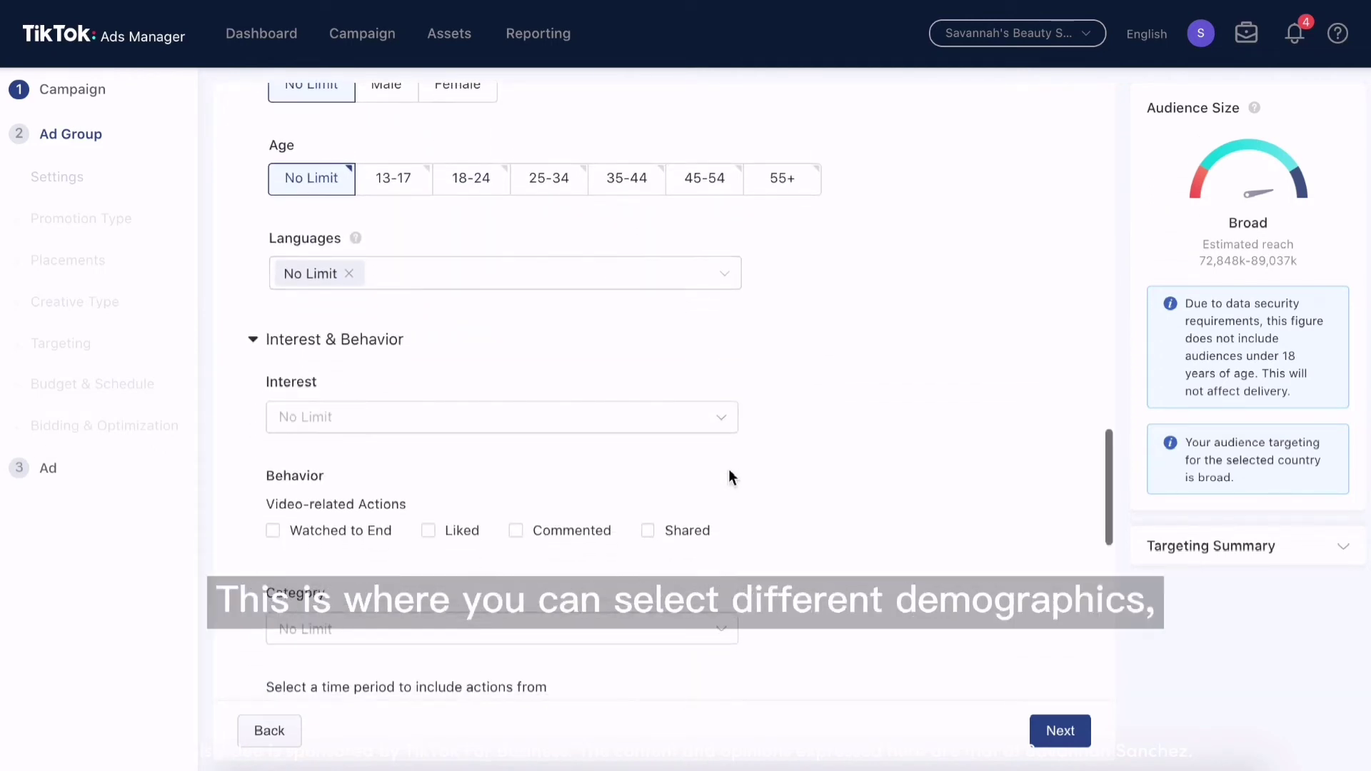
click(352, 426)
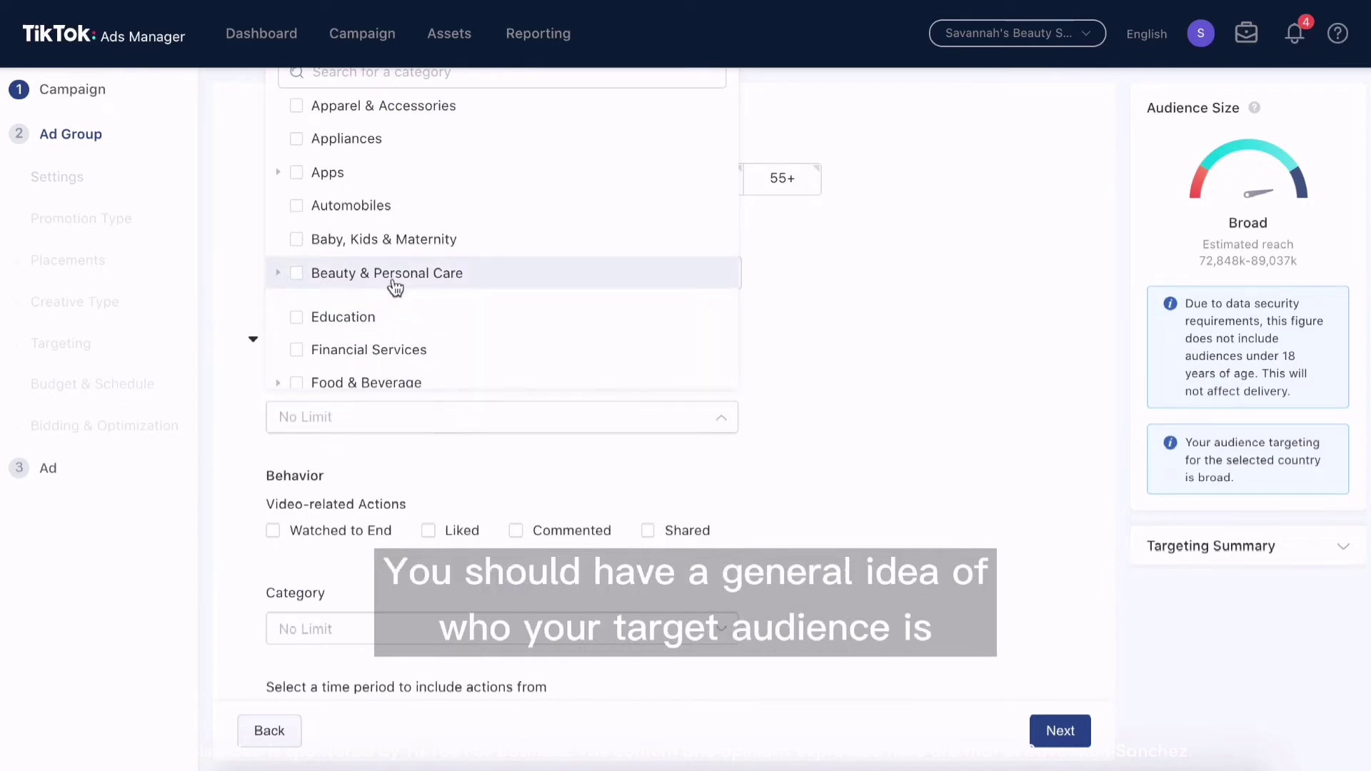
click(389, 278)
click(899, 601)
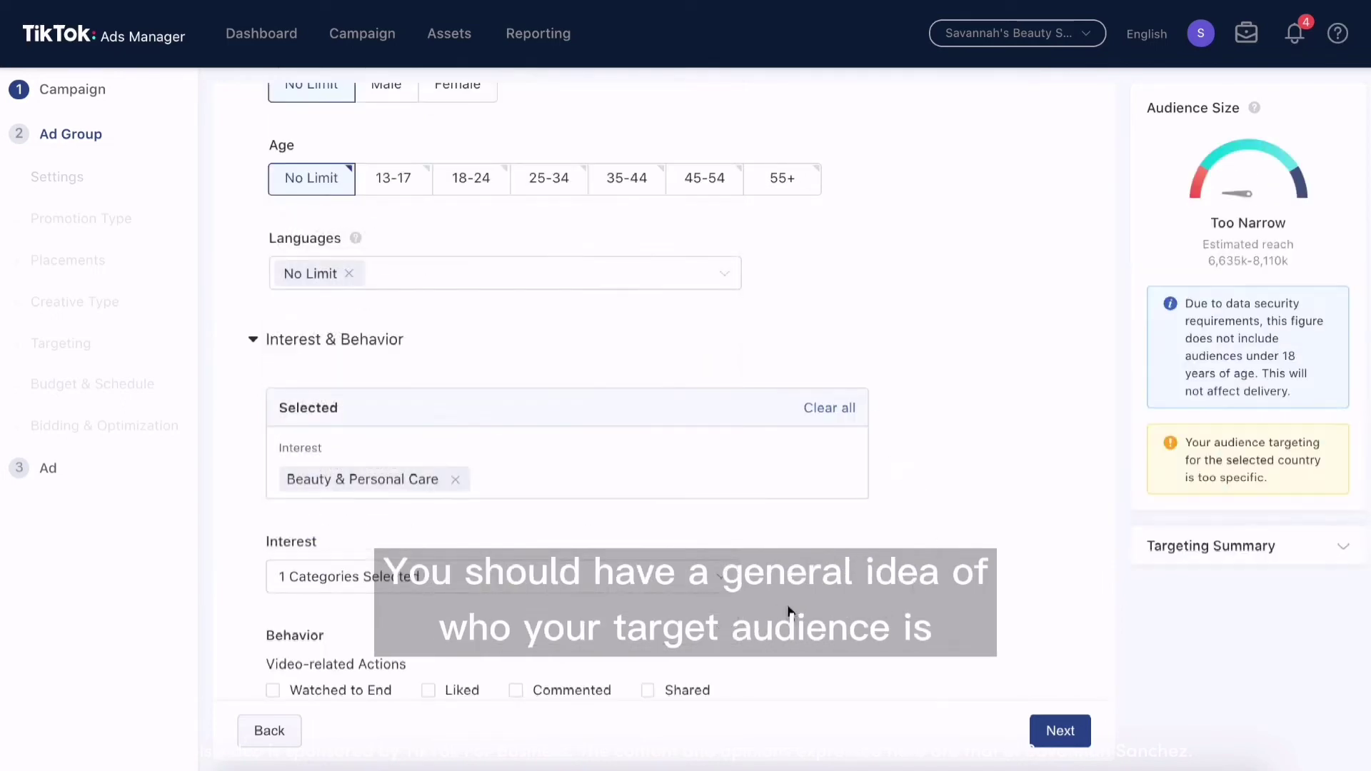
Target people who watched to the end, liked, commented on or shared Fashion videos in the past 7 days
scroll(773, 604, down, 3)
click(307, 486)
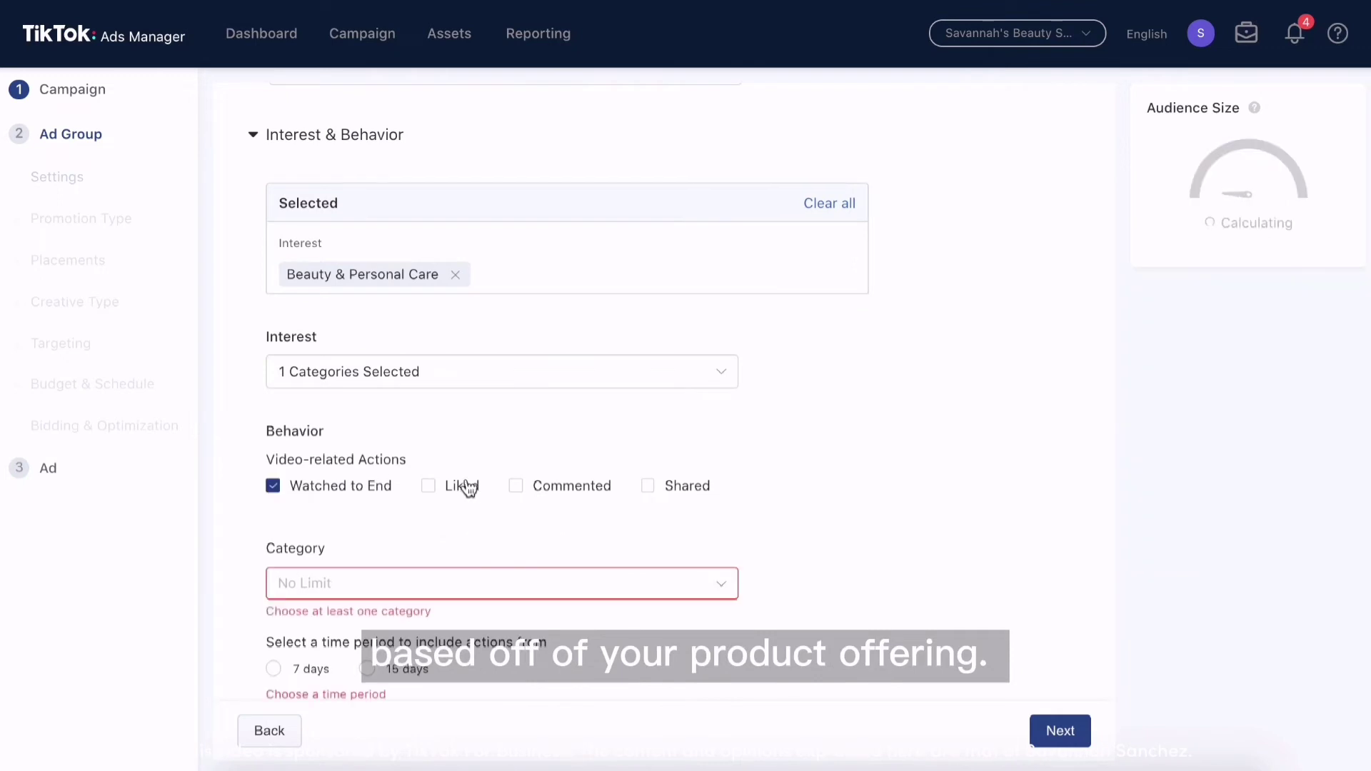
click(461, 486)
click(556, 487)
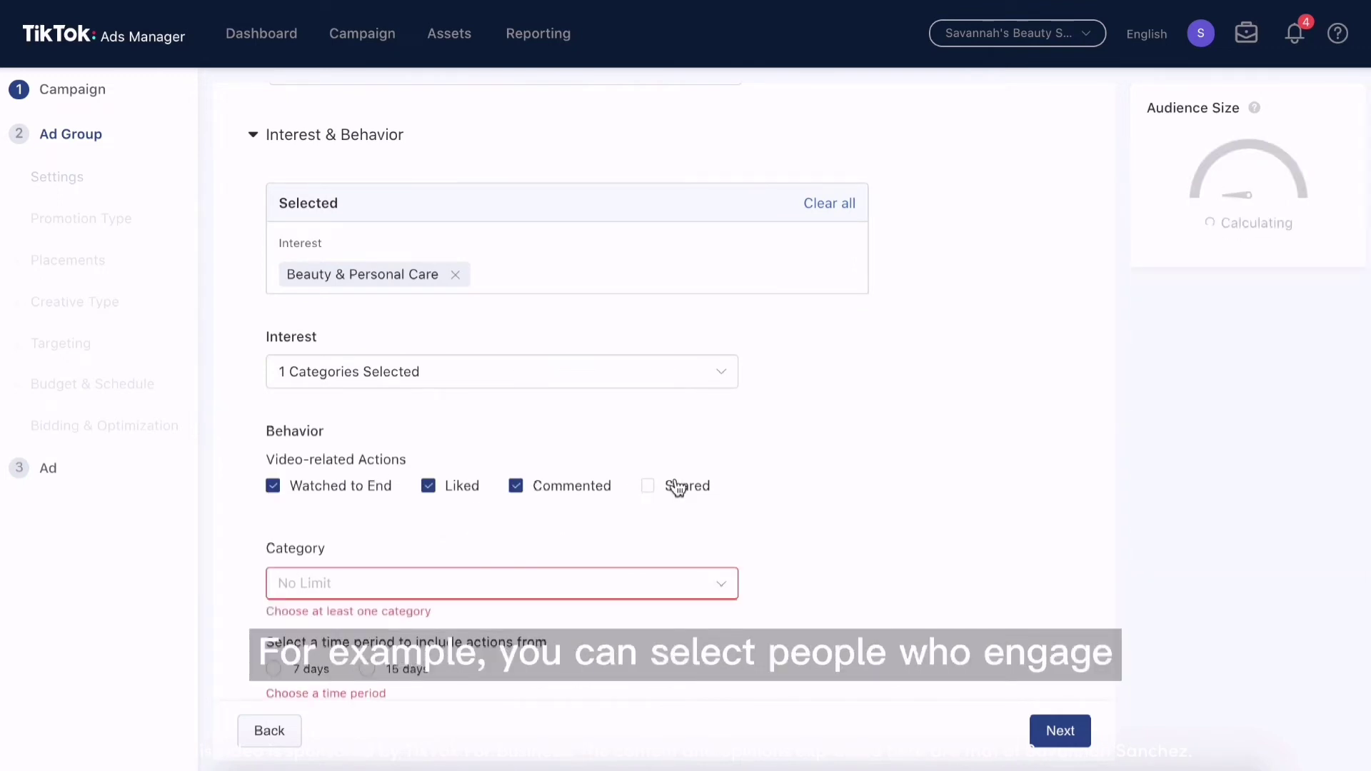
click(650, 488)
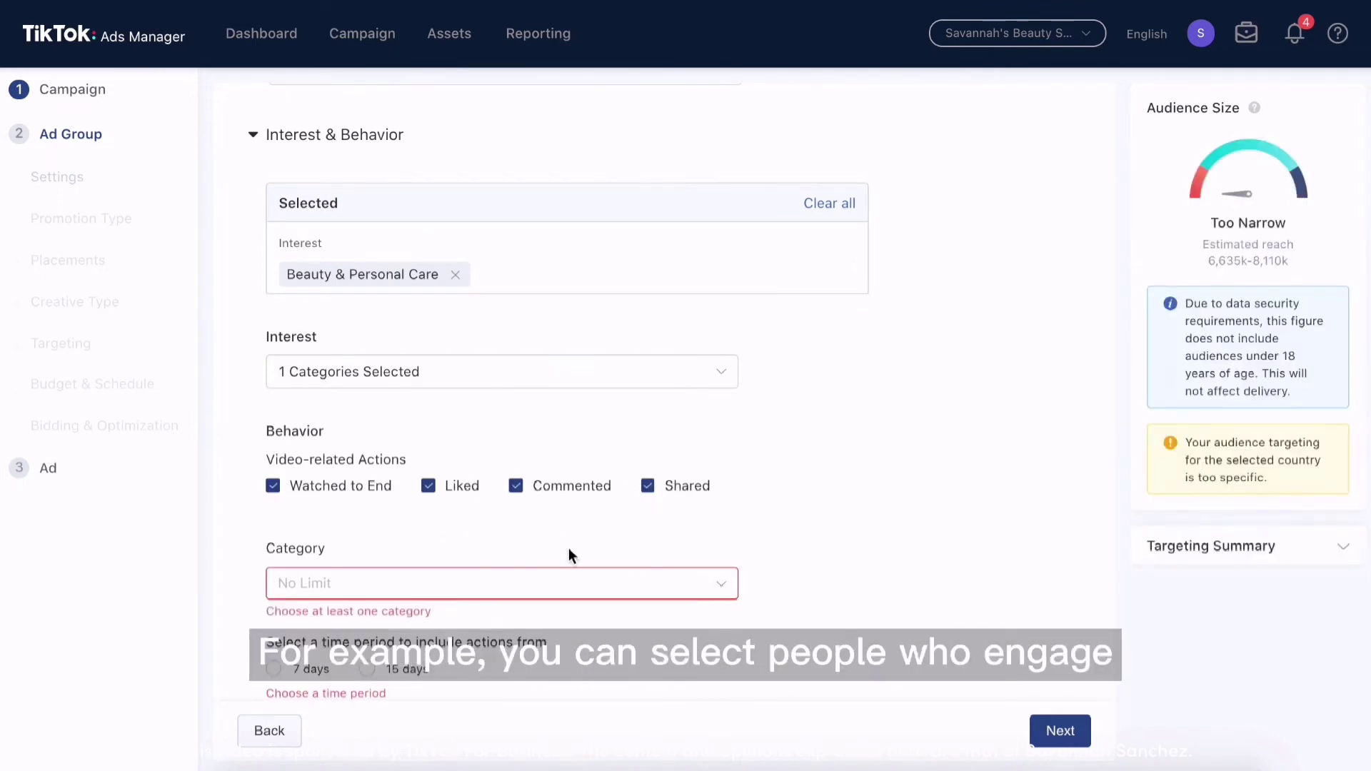
click(495, 593)
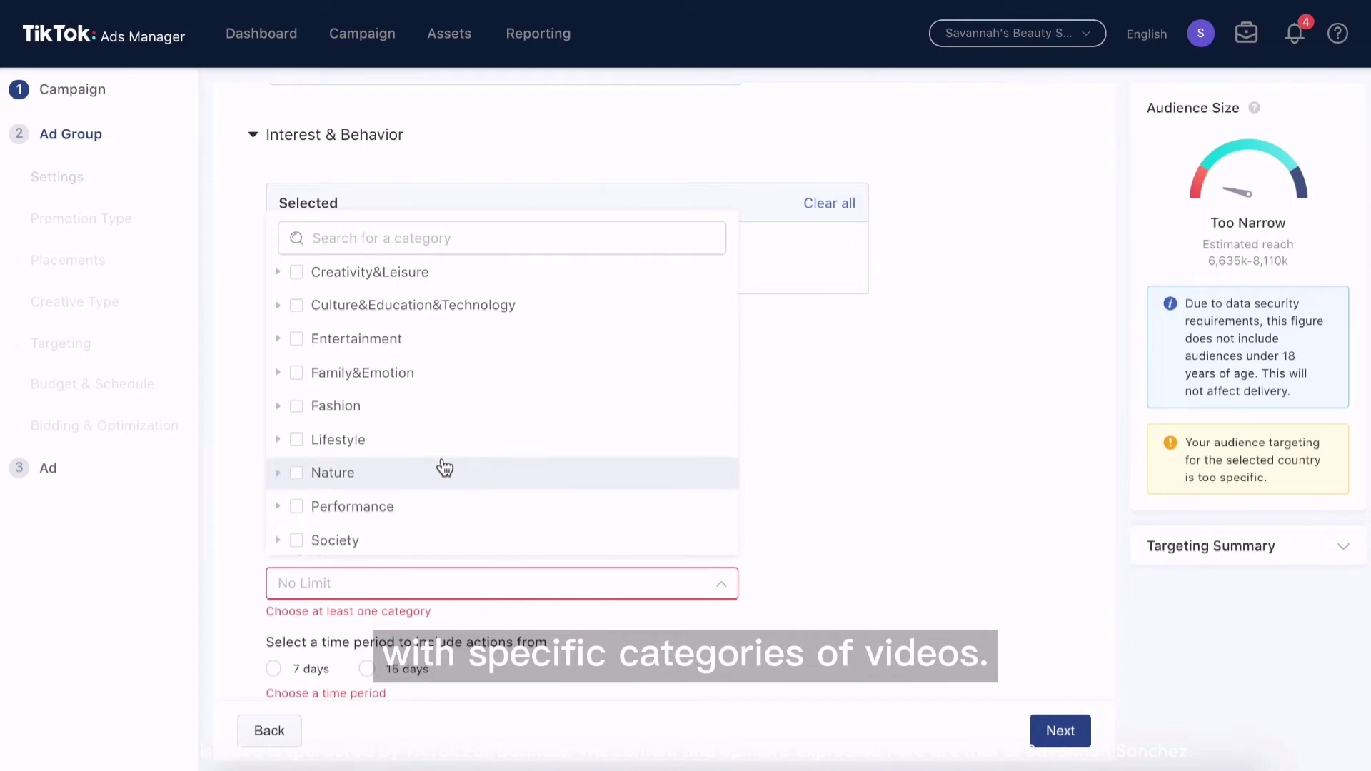
scroll(444, 468, down, 2)
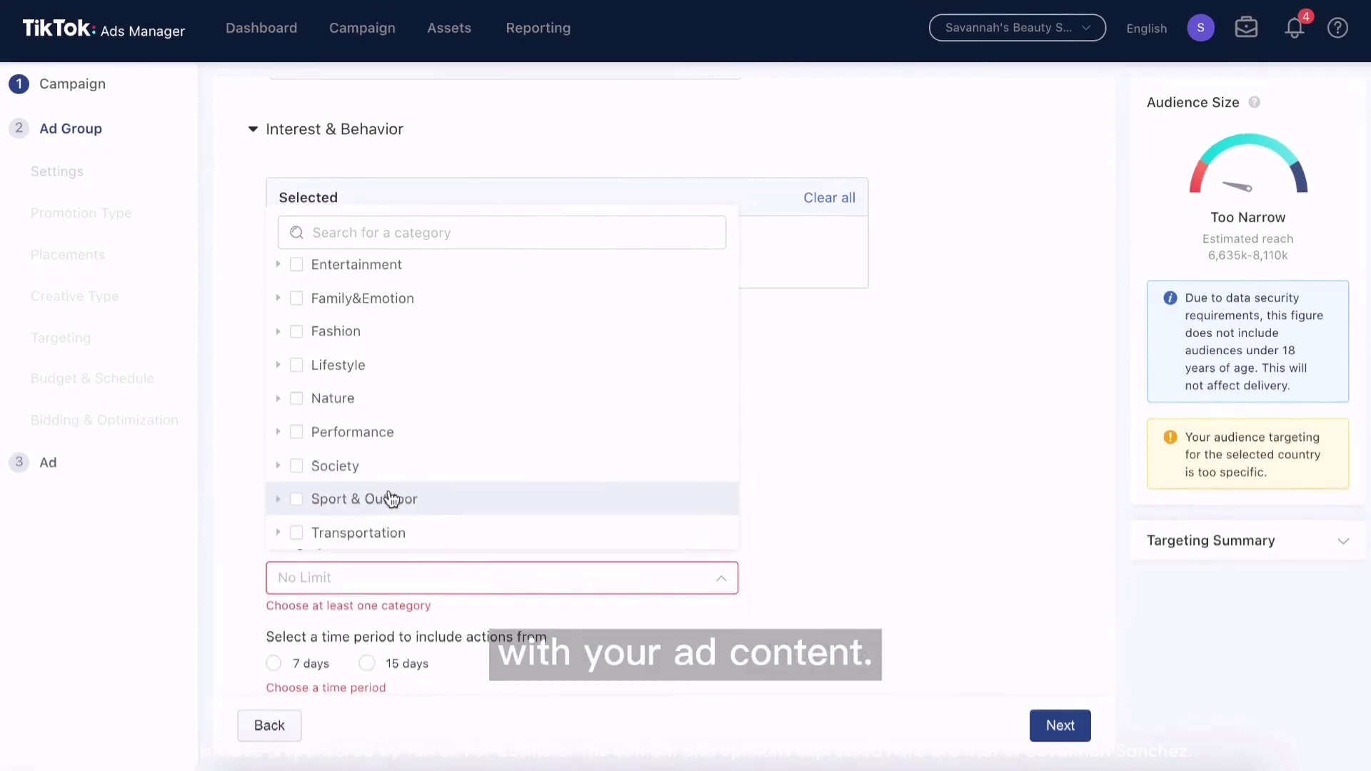
click(318, 334)
click(230, 595)
scroll(230, 596, down, 2)
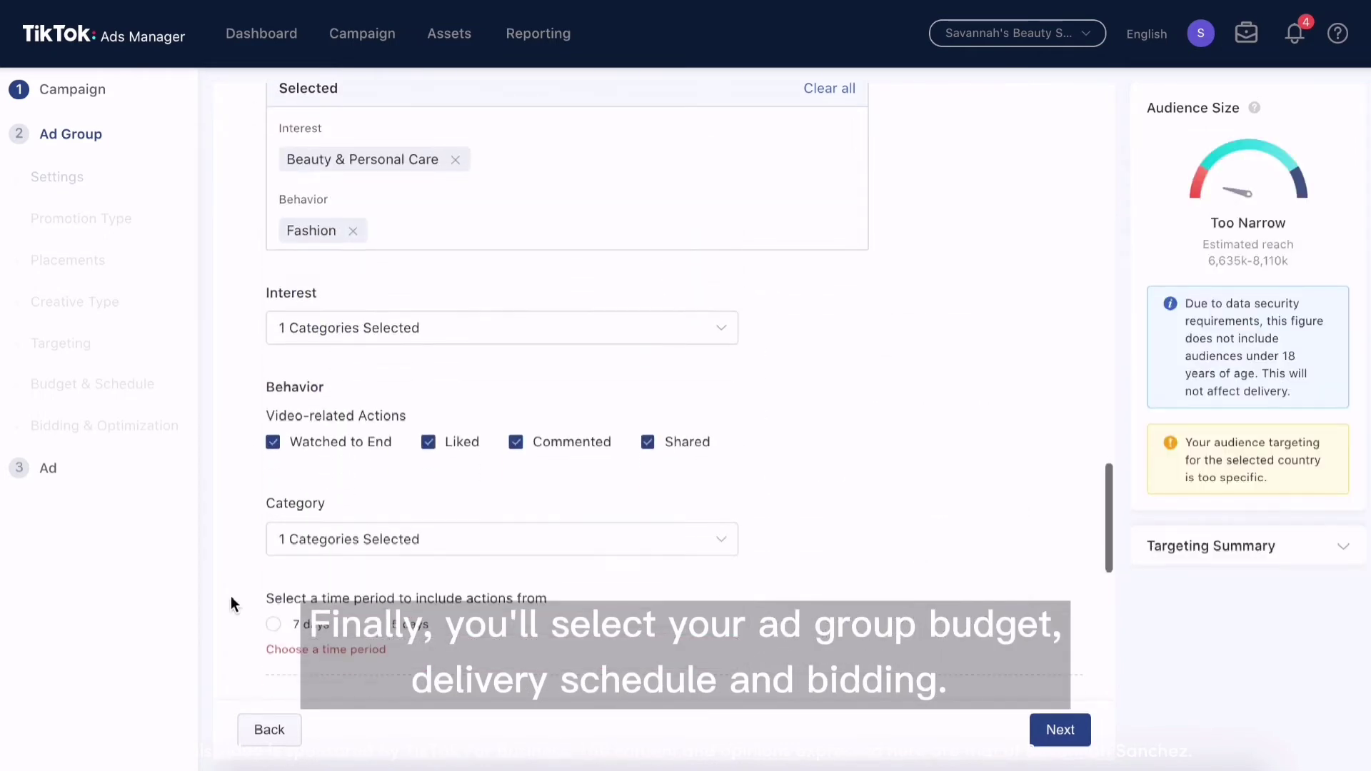
scroll(230, 595, down, 3)
click(273, 406)
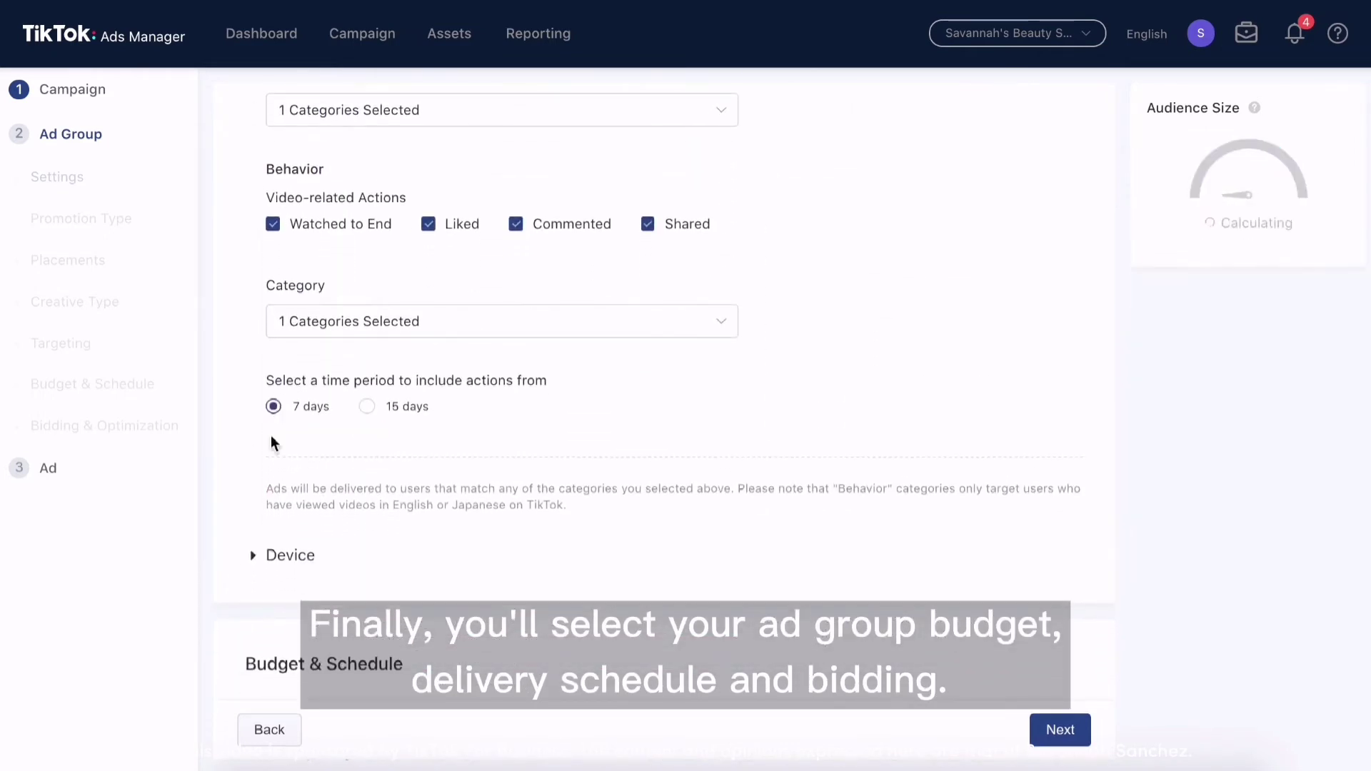
scroll(250, 543, down, 6)
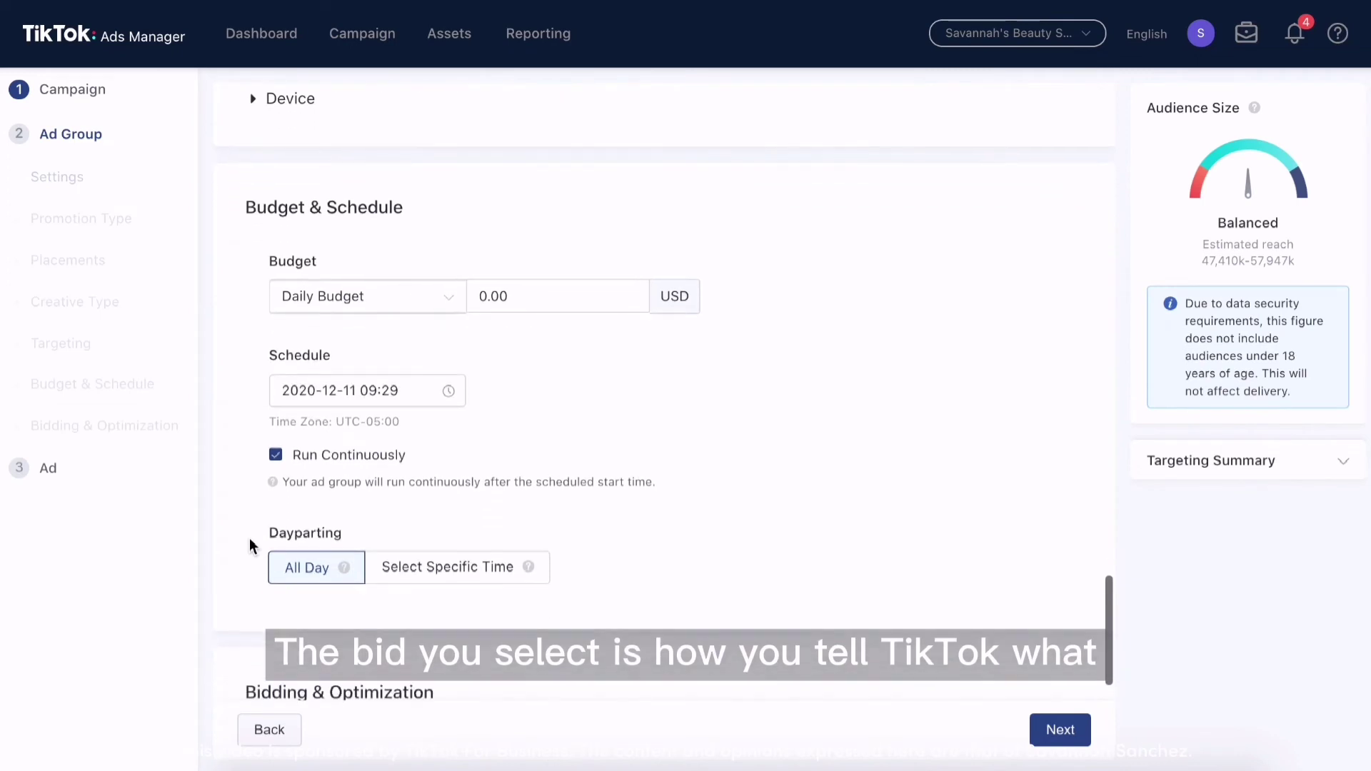
Set a 20.00 USD daily budget and a 1.77 USD per-conversion bid
text(20,0)
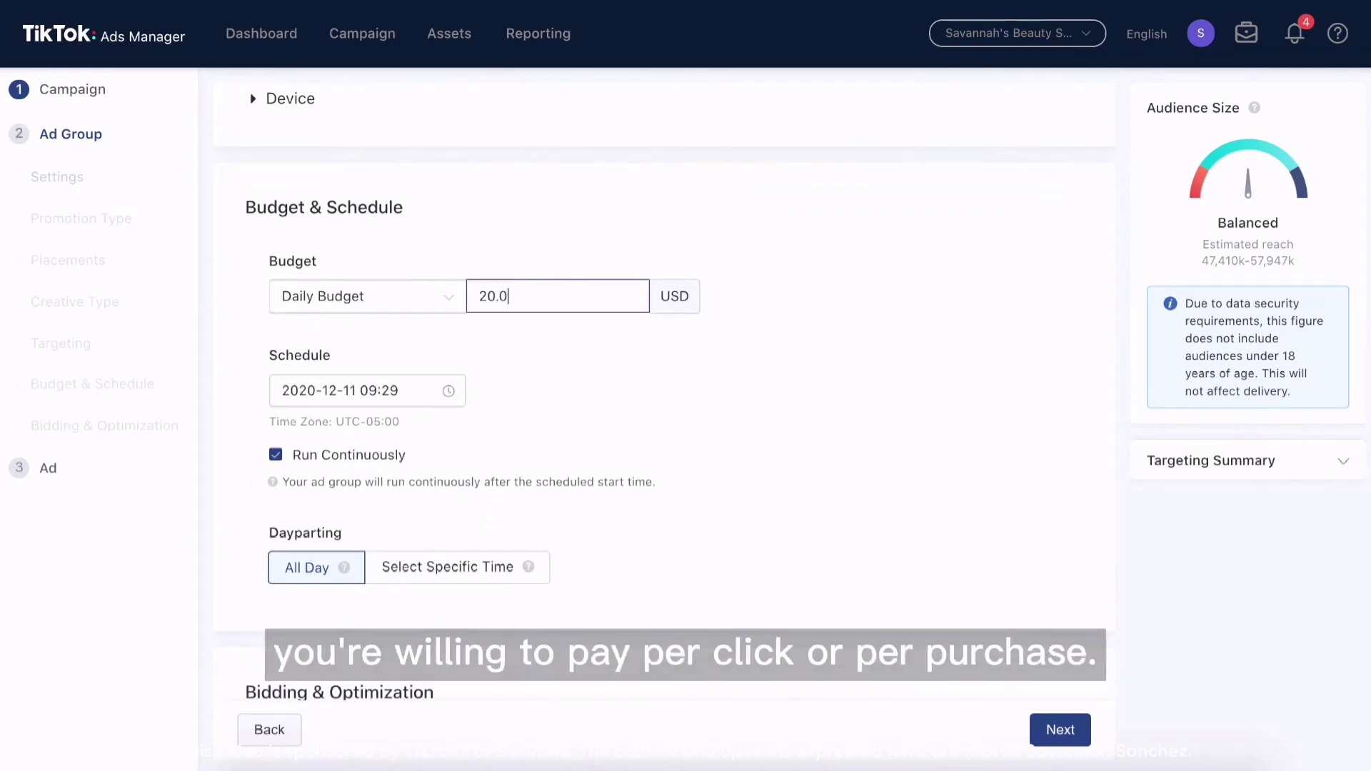
text(0)
scroll(614, 349, down, 6)
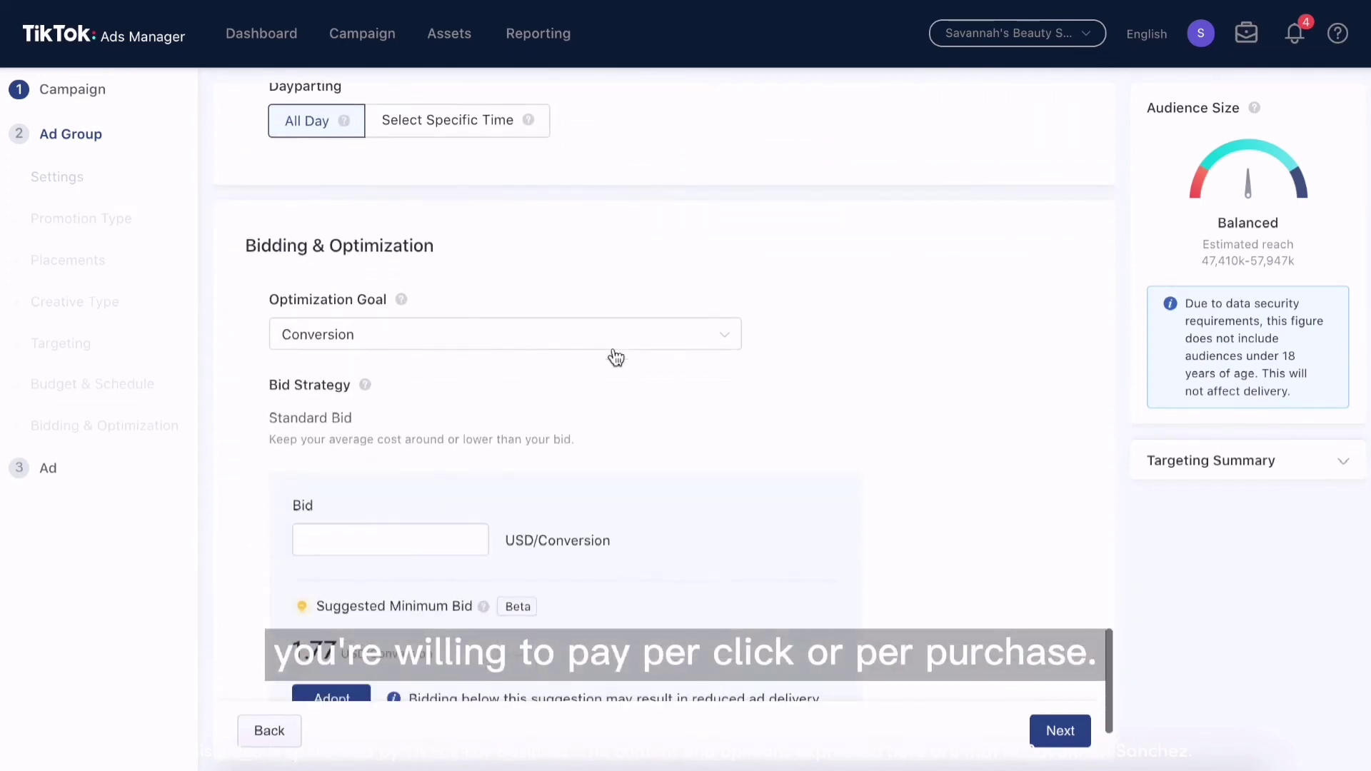
scroll(616, 357, down, 2)
click(450, 392)
text(1.77)
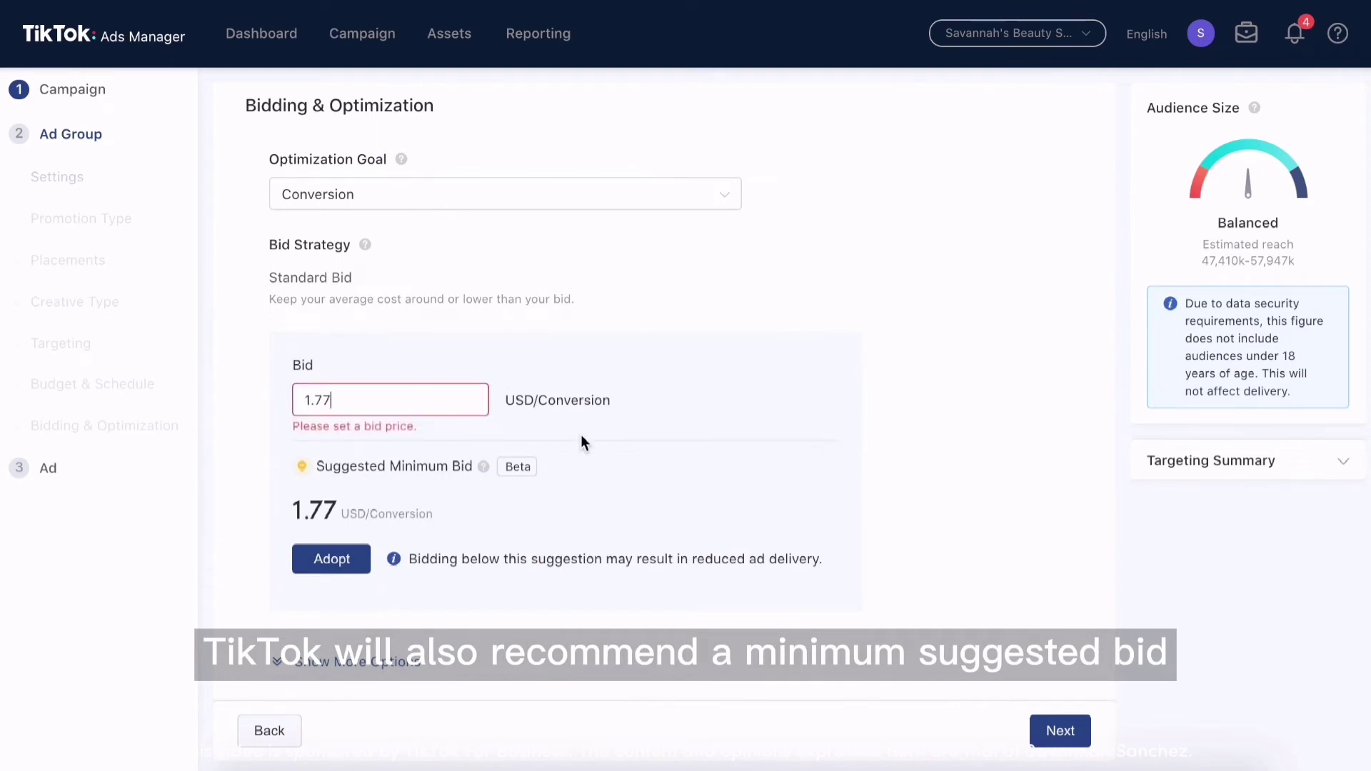
scroll(594, 415, down, 1)
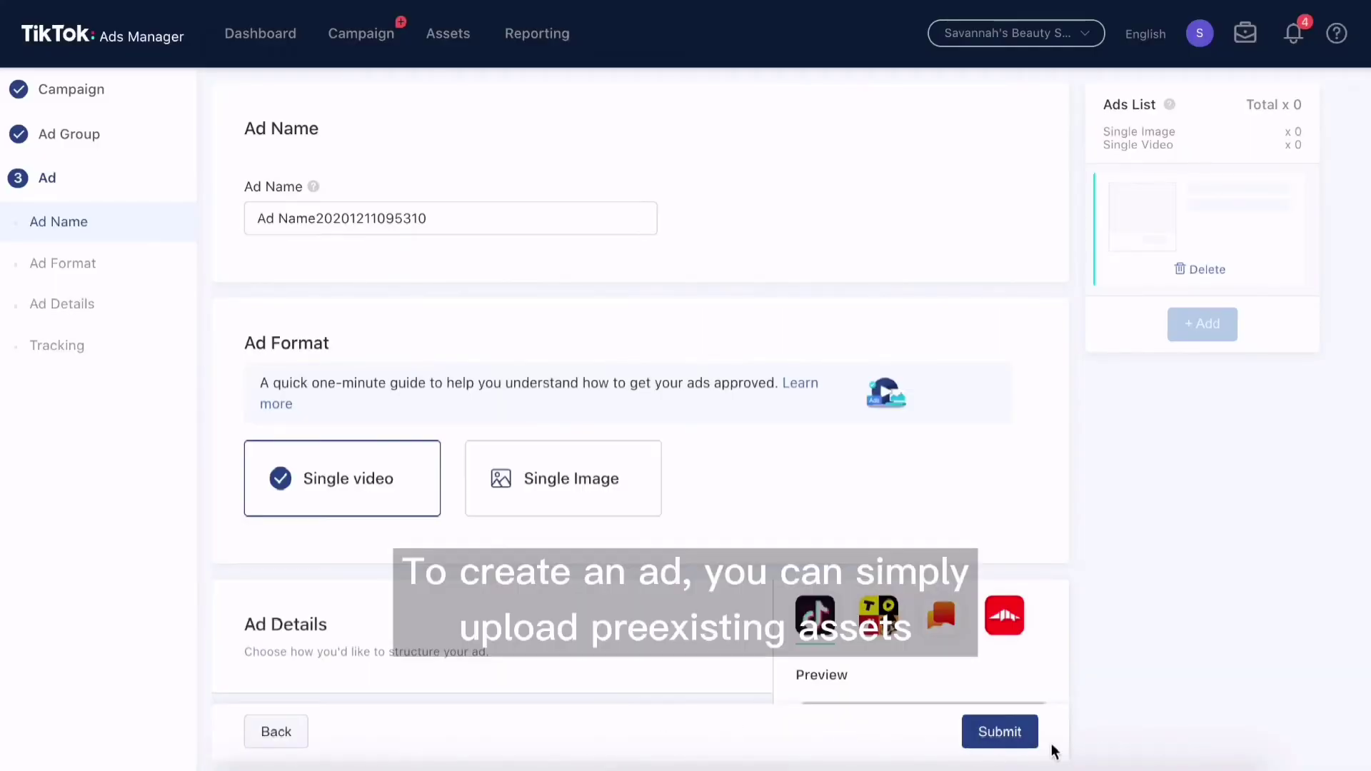
Add the beauty video from the library to the ad
scroll(687, 646, down, 6)
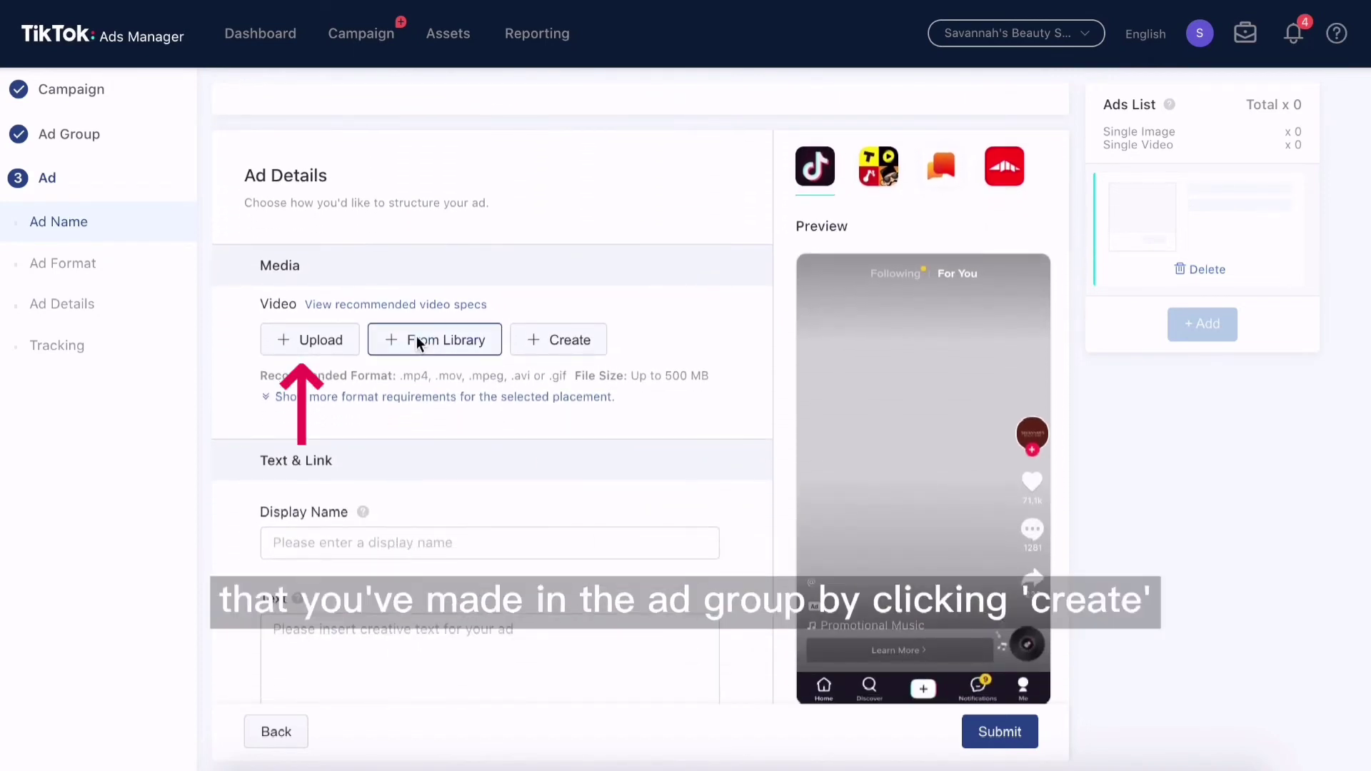
click(417, 340)
click(523, 177)
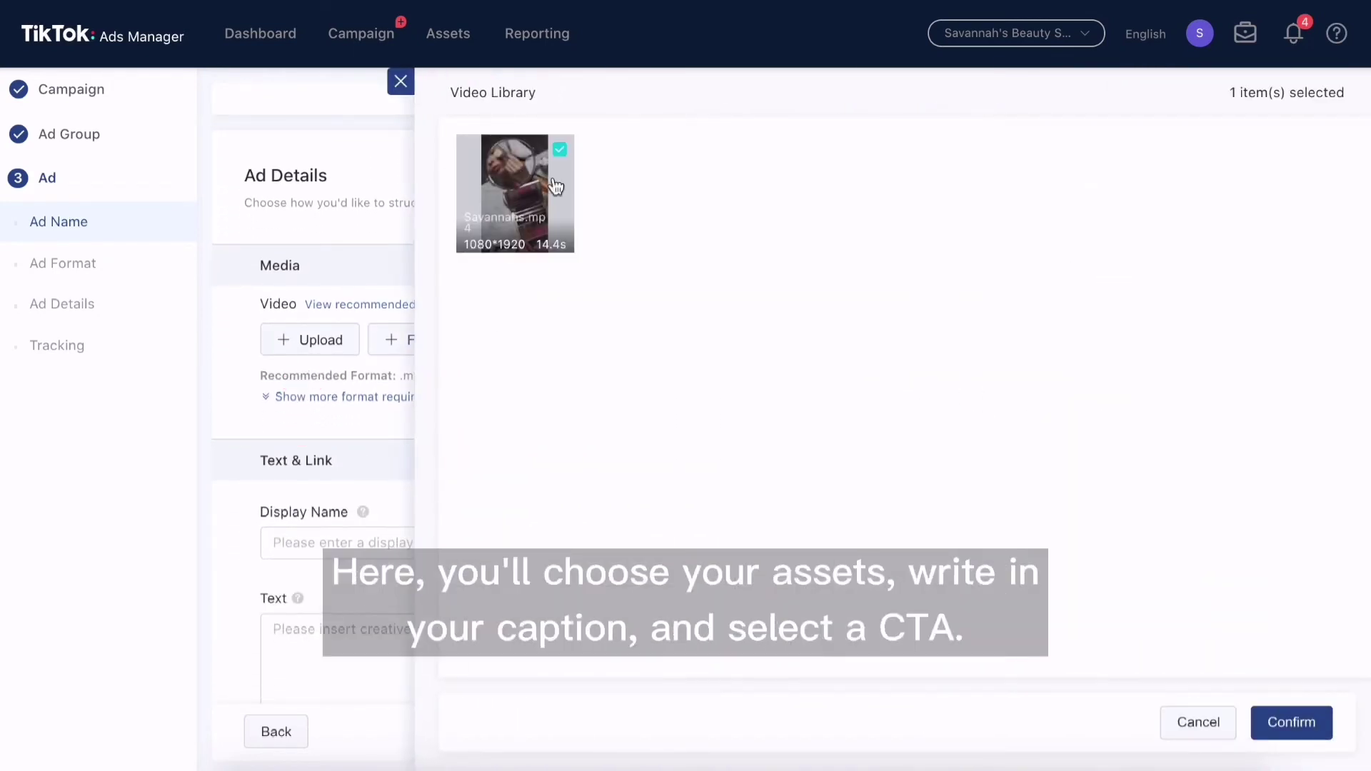
click(1275, 722)
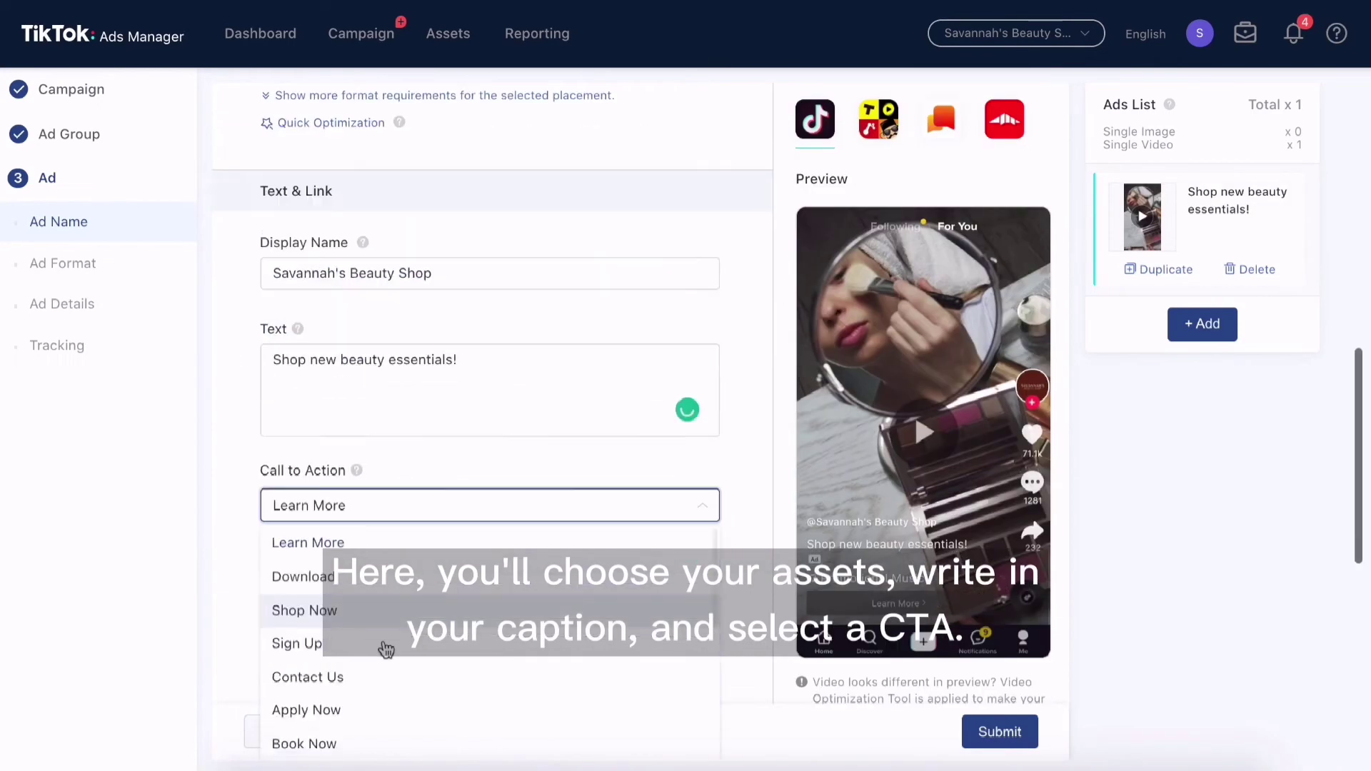
Set the call to action to Shop Now and enter the shop's landing page URL
scroll(383, 643, down, 2)
click(365, 468)
click(362, 457)
text(savannahsbeautyshop.com)
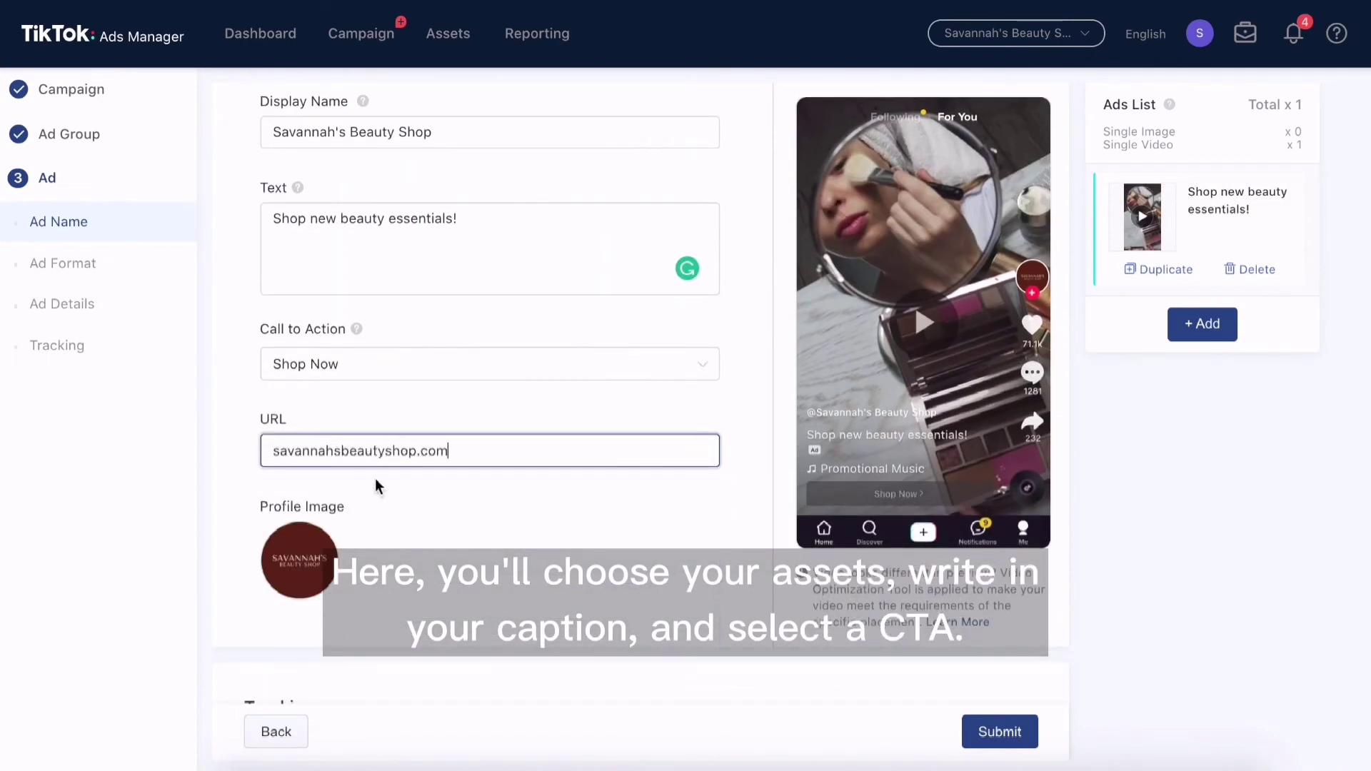
scroll(378, 486, down, 2)
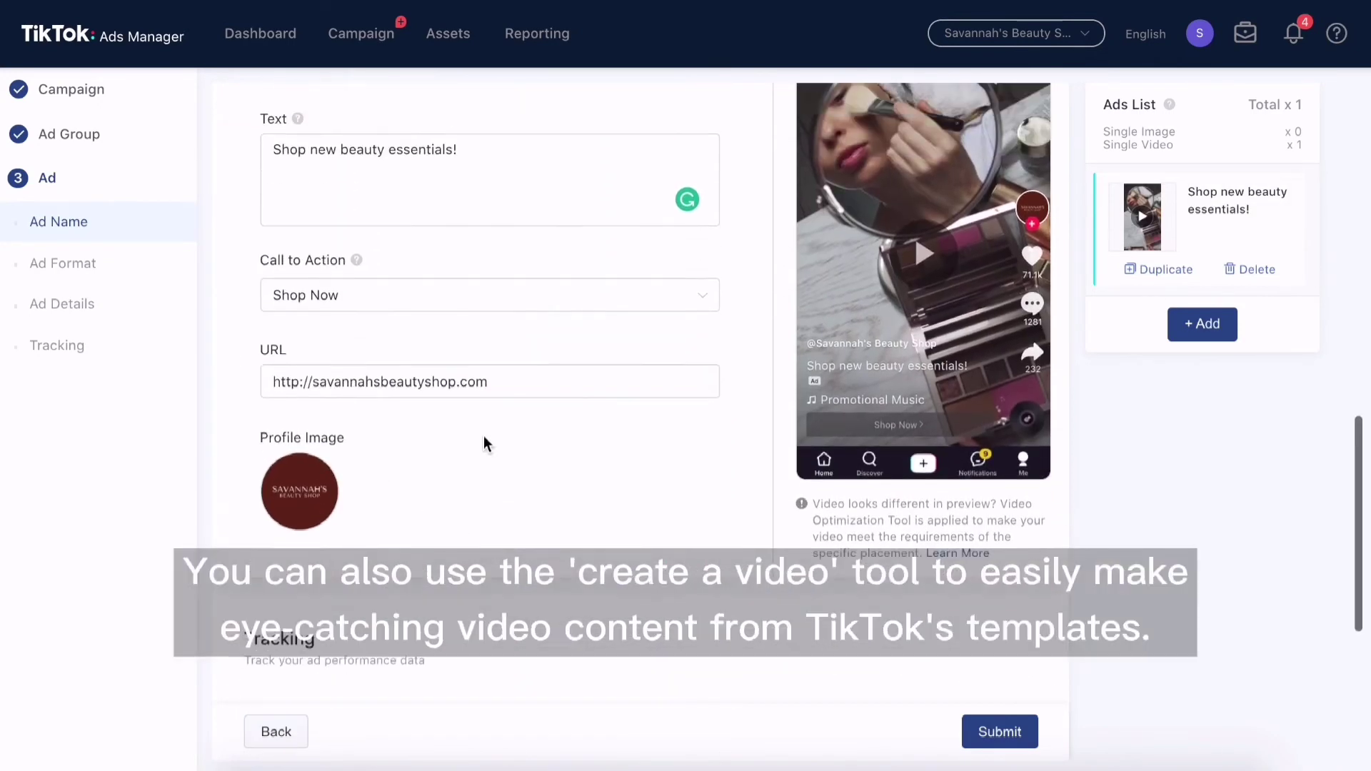
scroll(484, 444, up, 5)
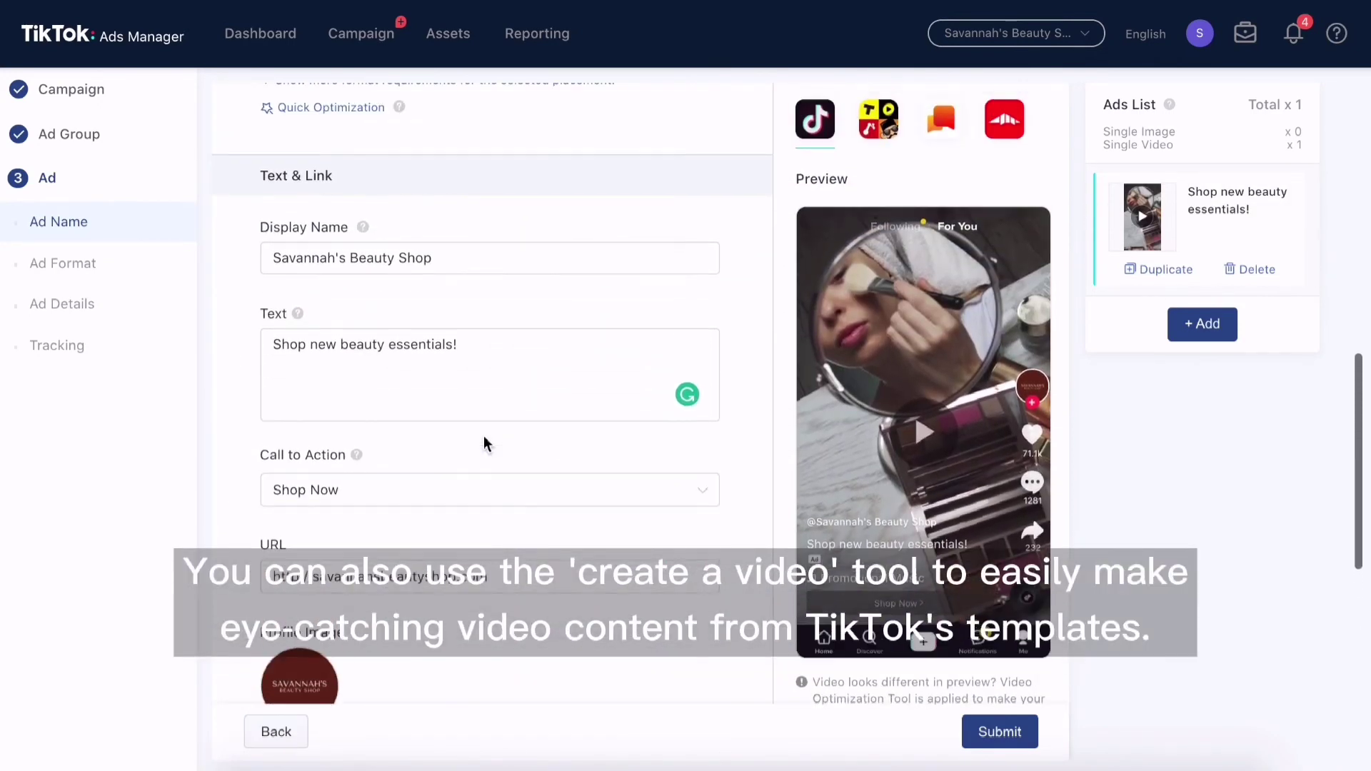
scroll(484, 443, up, 3)
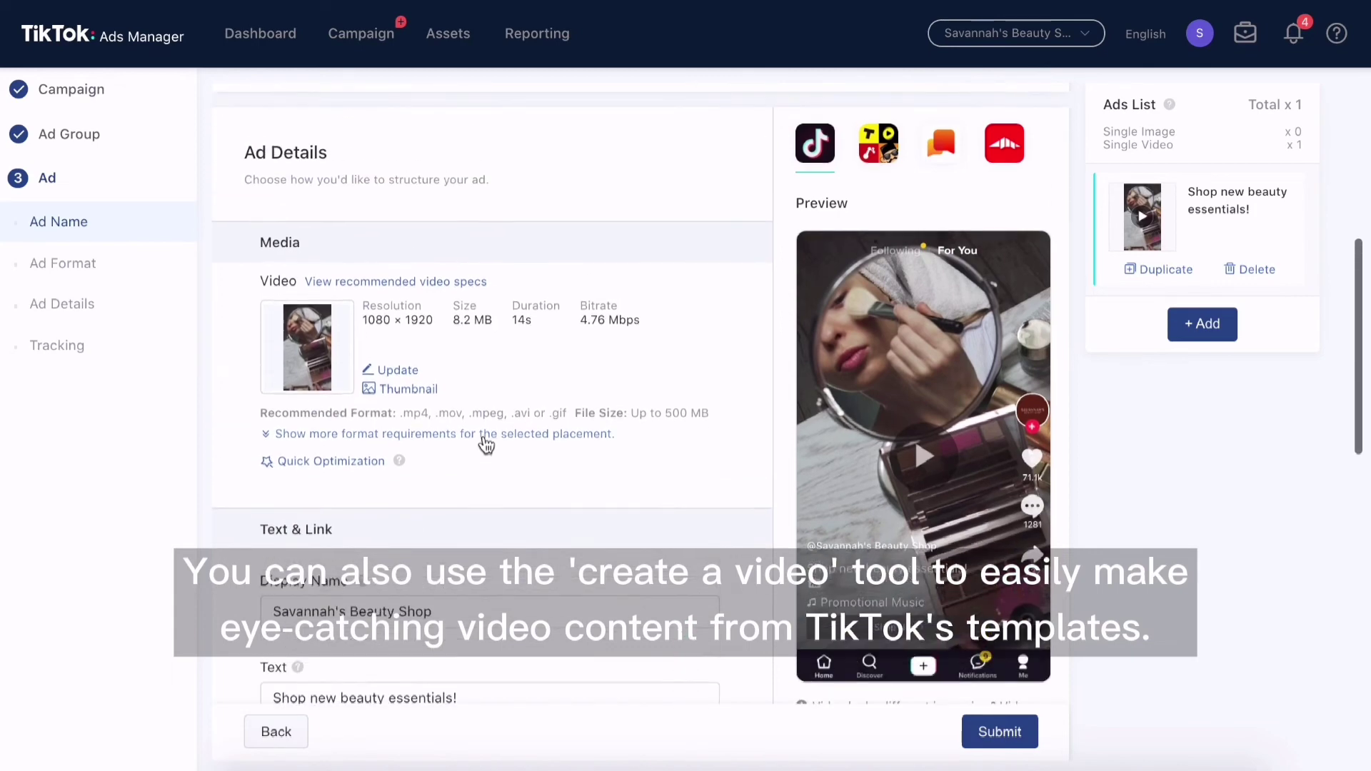
click(390, 370)
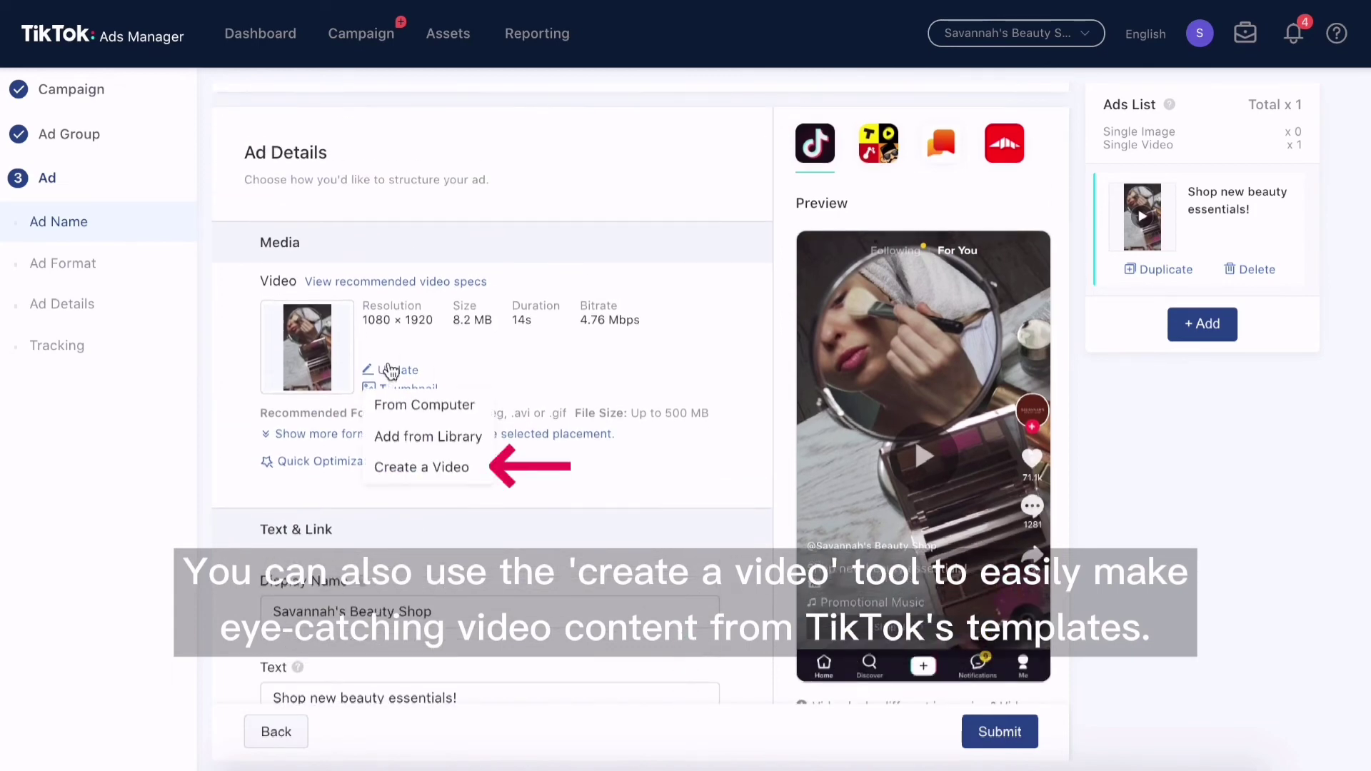
Build a new video from a template with the emmmmm track as its soundtrack
click(439, 475)
click(759, 290)
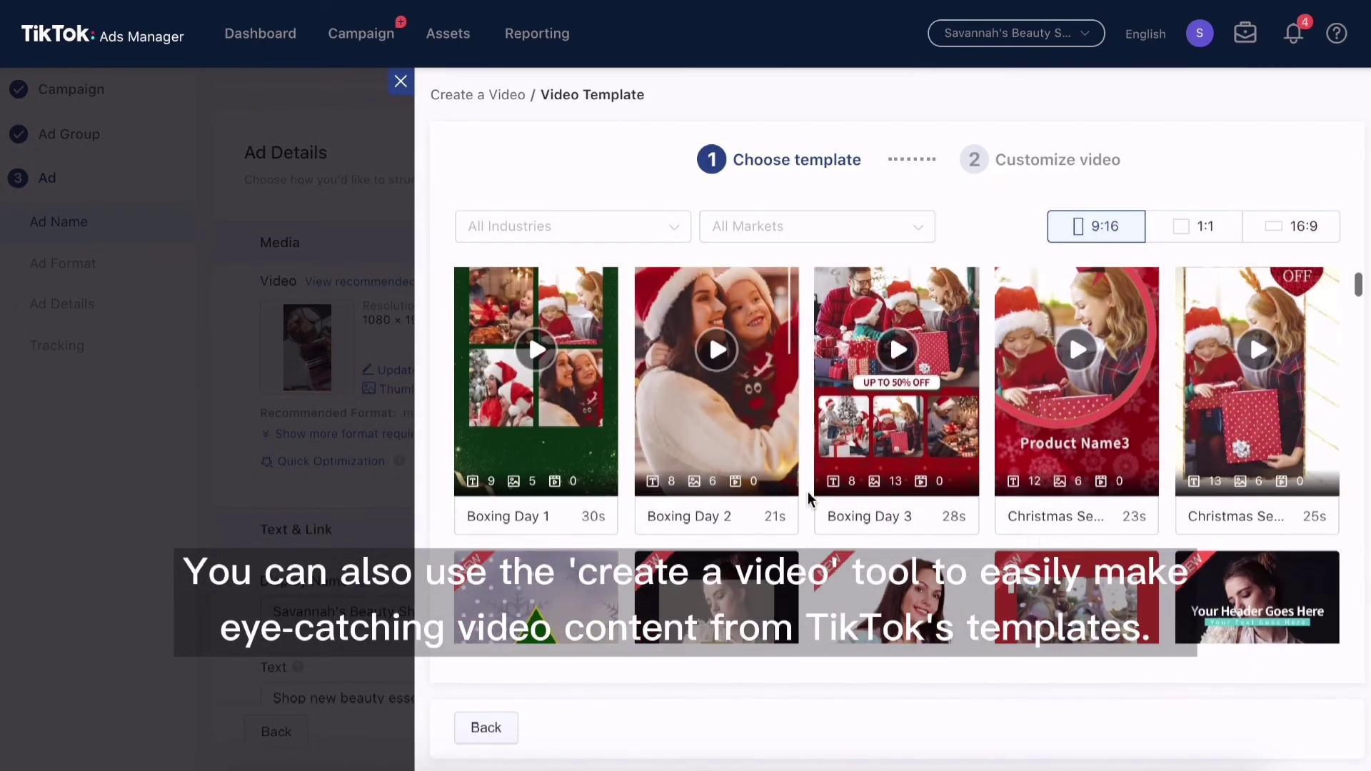
scroll(808, 492, down, 12)
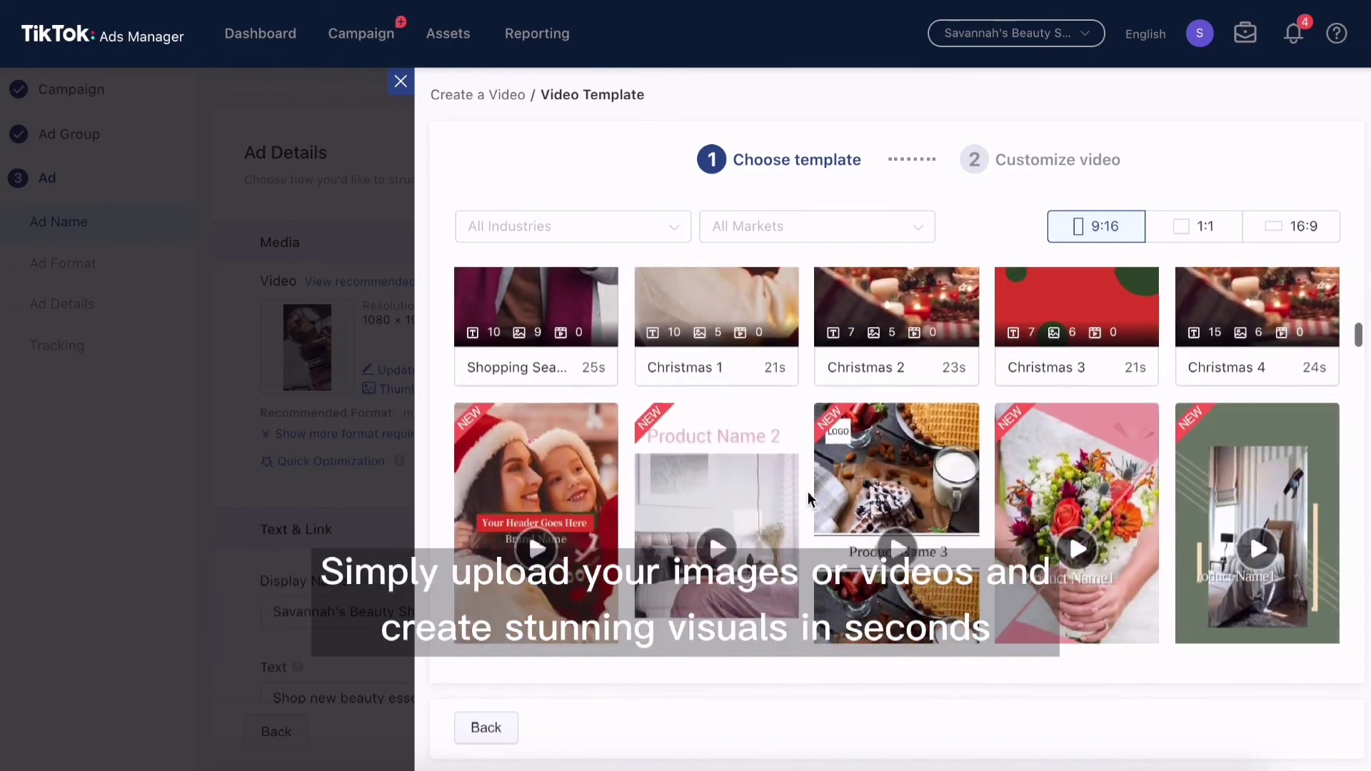
scroll(808, 491, down, 15)
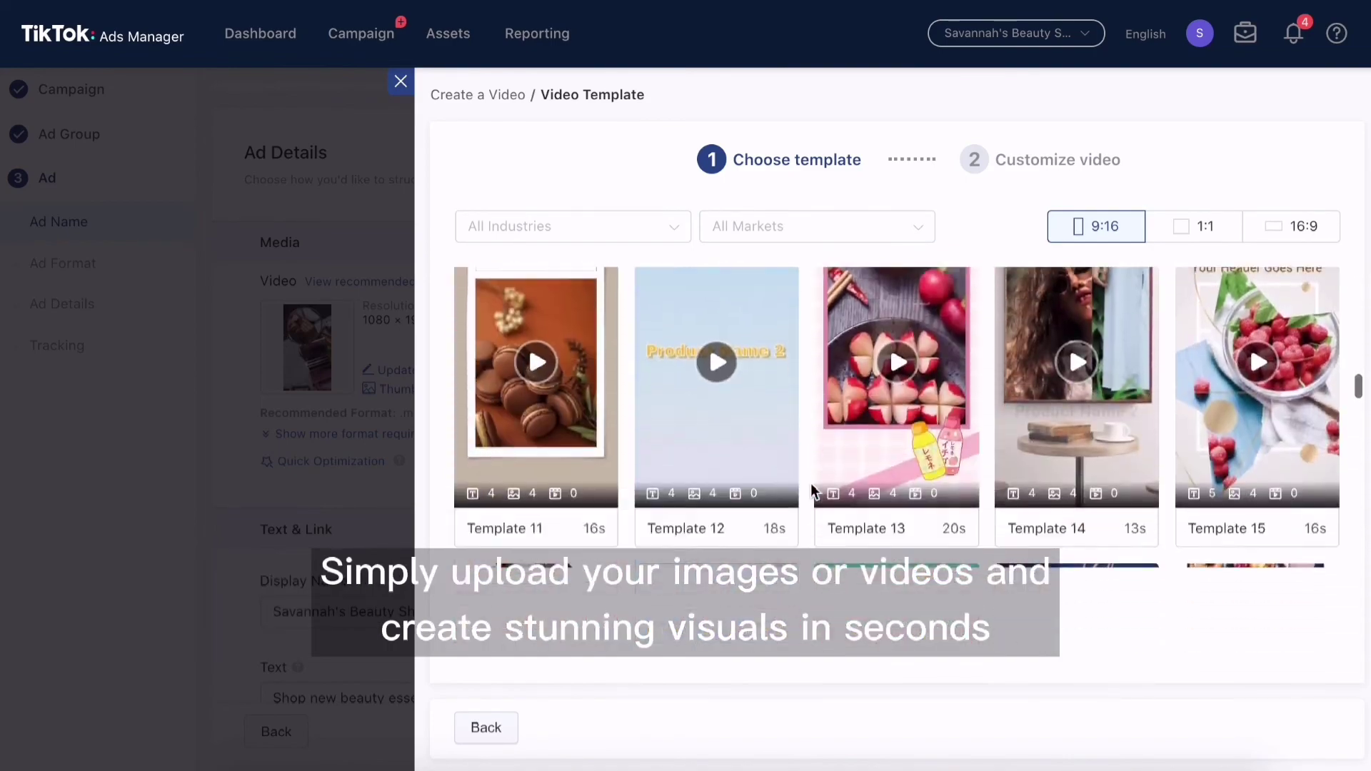
scroll(812, 486, down, 5)
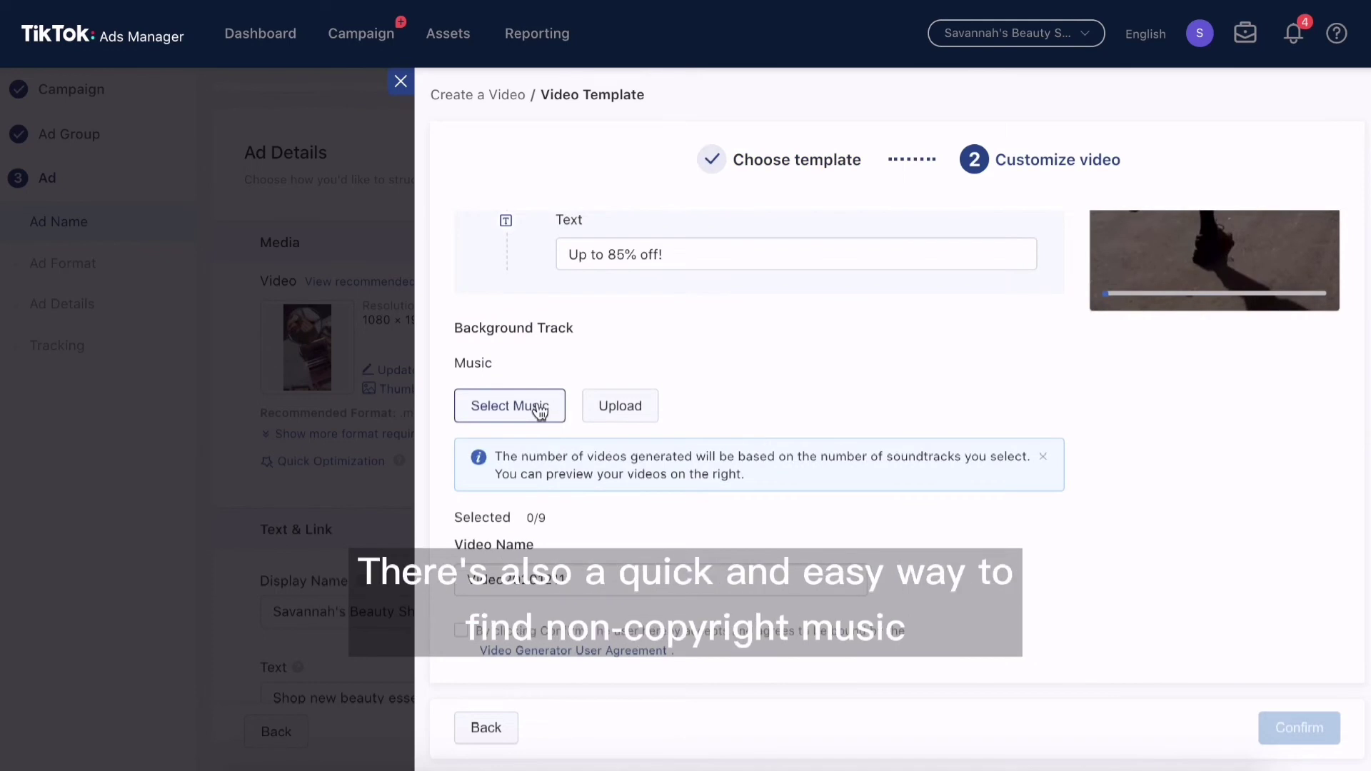
click(540, 408)
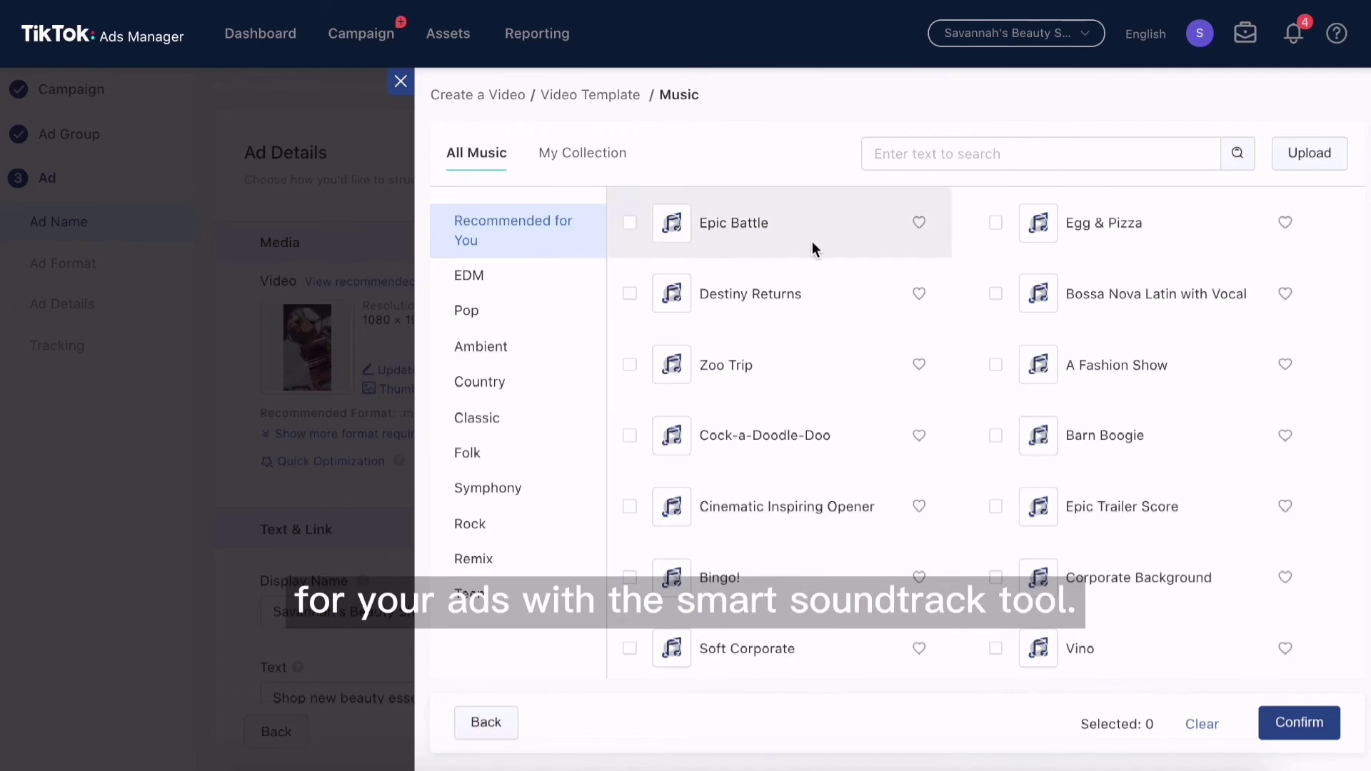
scroll(808, 391, down, 3)
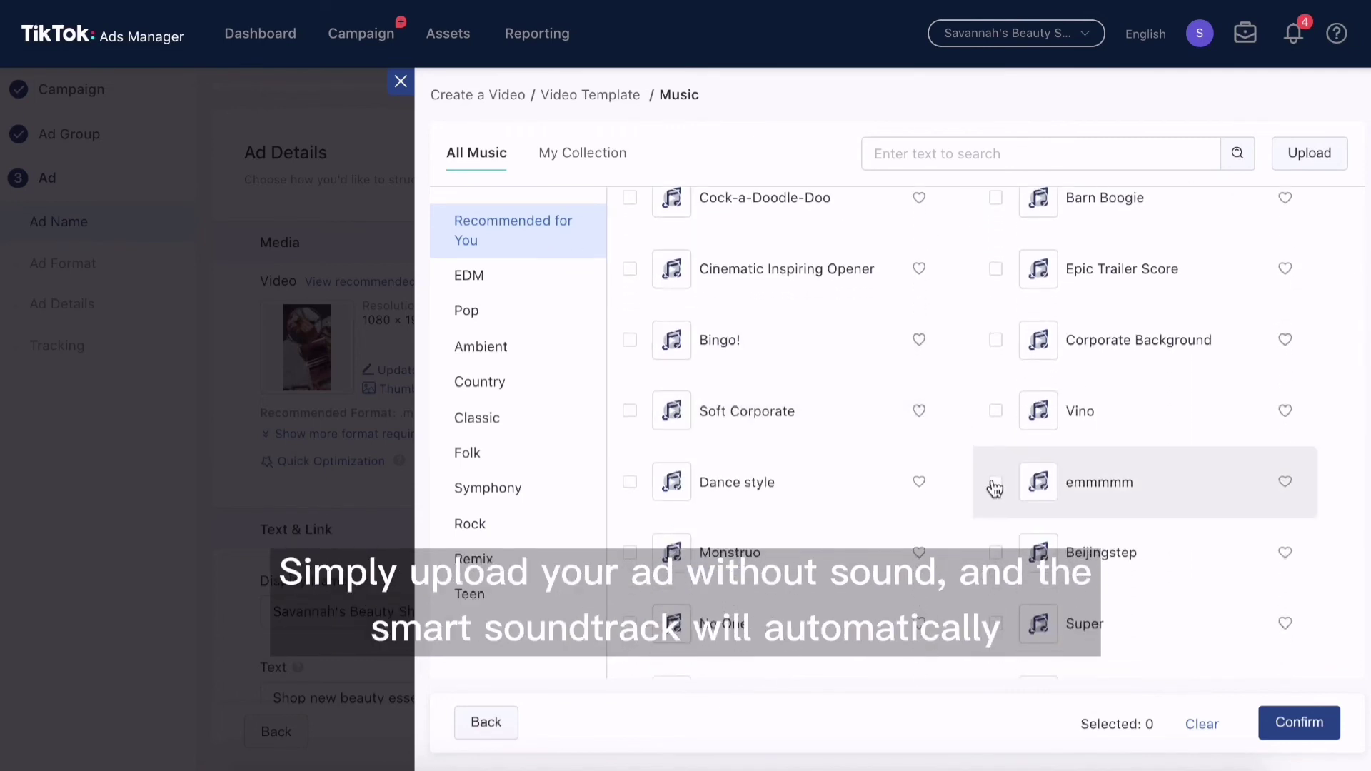
click(995, 487)
click(1287, 721)
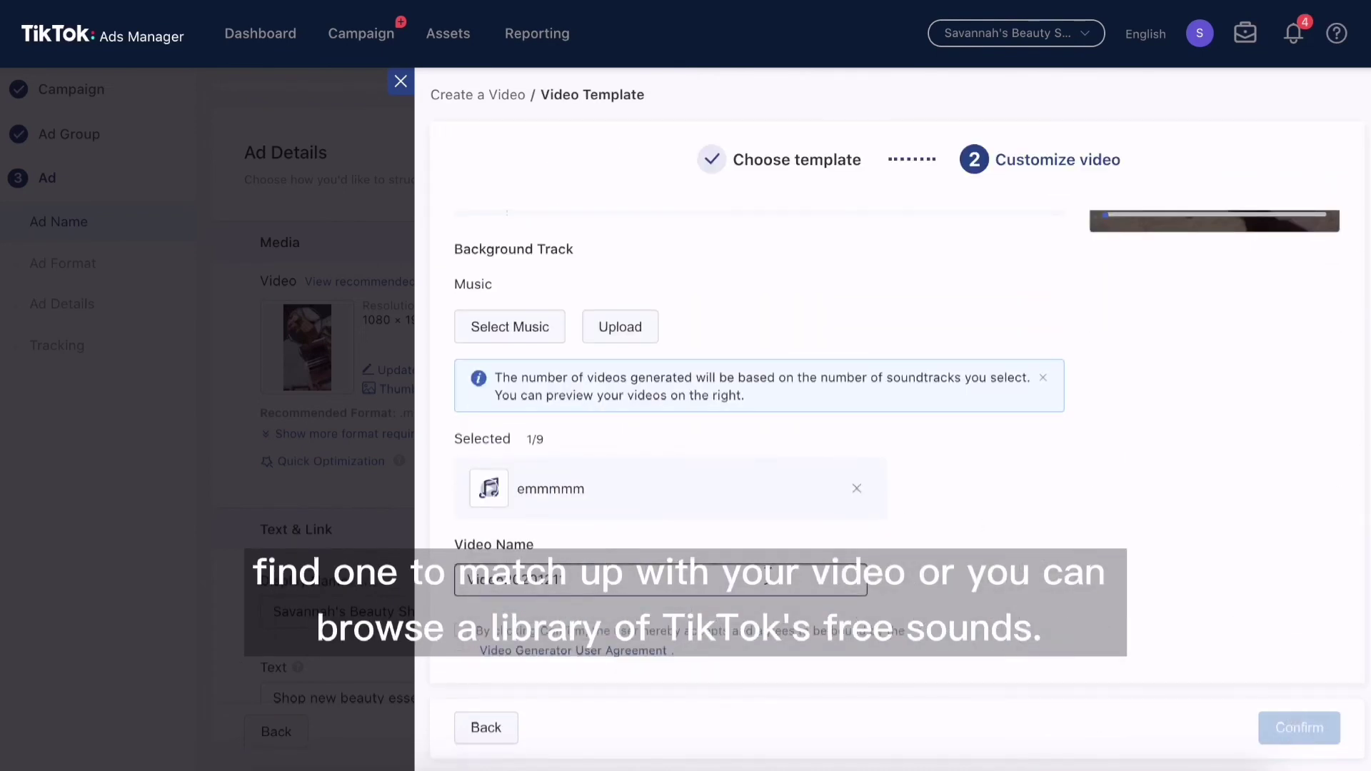
Rename the video 'Ad', accept the user agreement, and generate it
click(472, 580)
key(ctrl+a)
key(BackSpace)
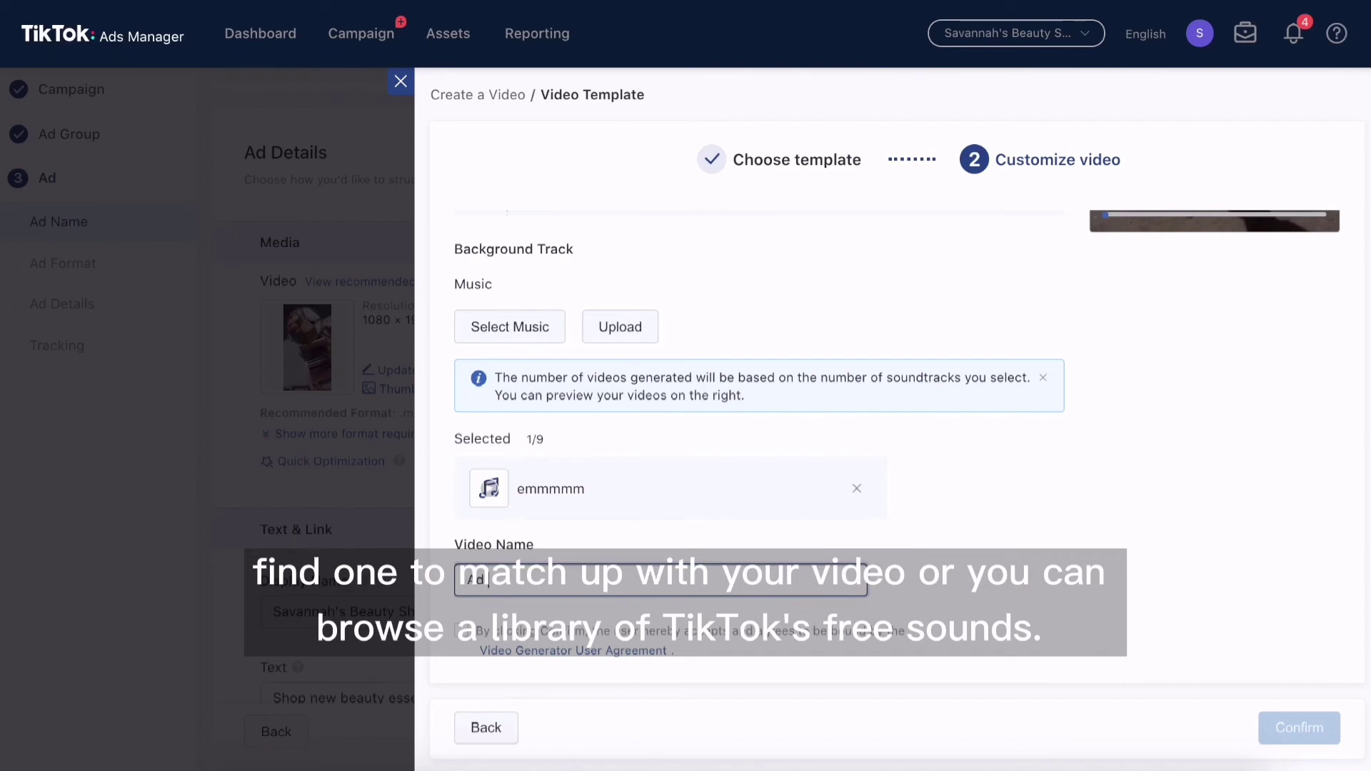
text(Ad)
click(462, 630)
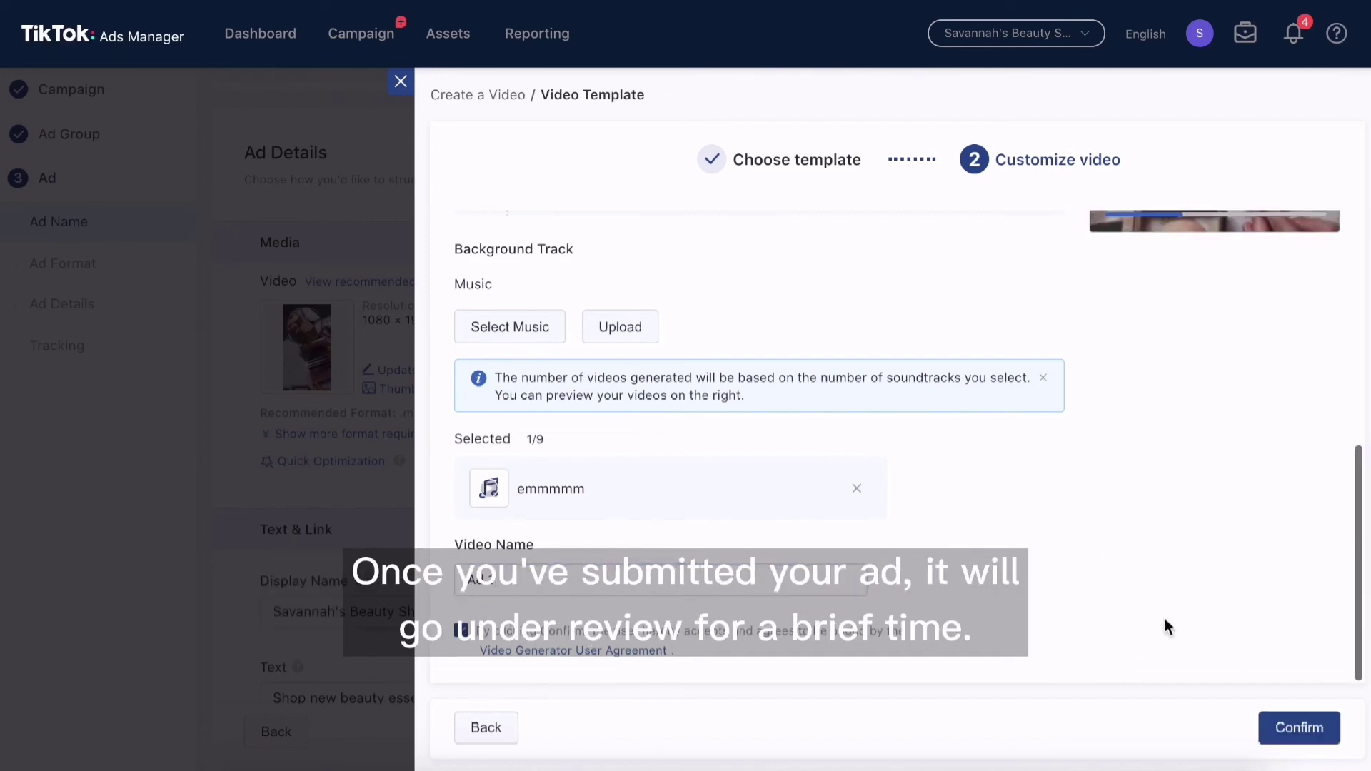
click(1297, 736)
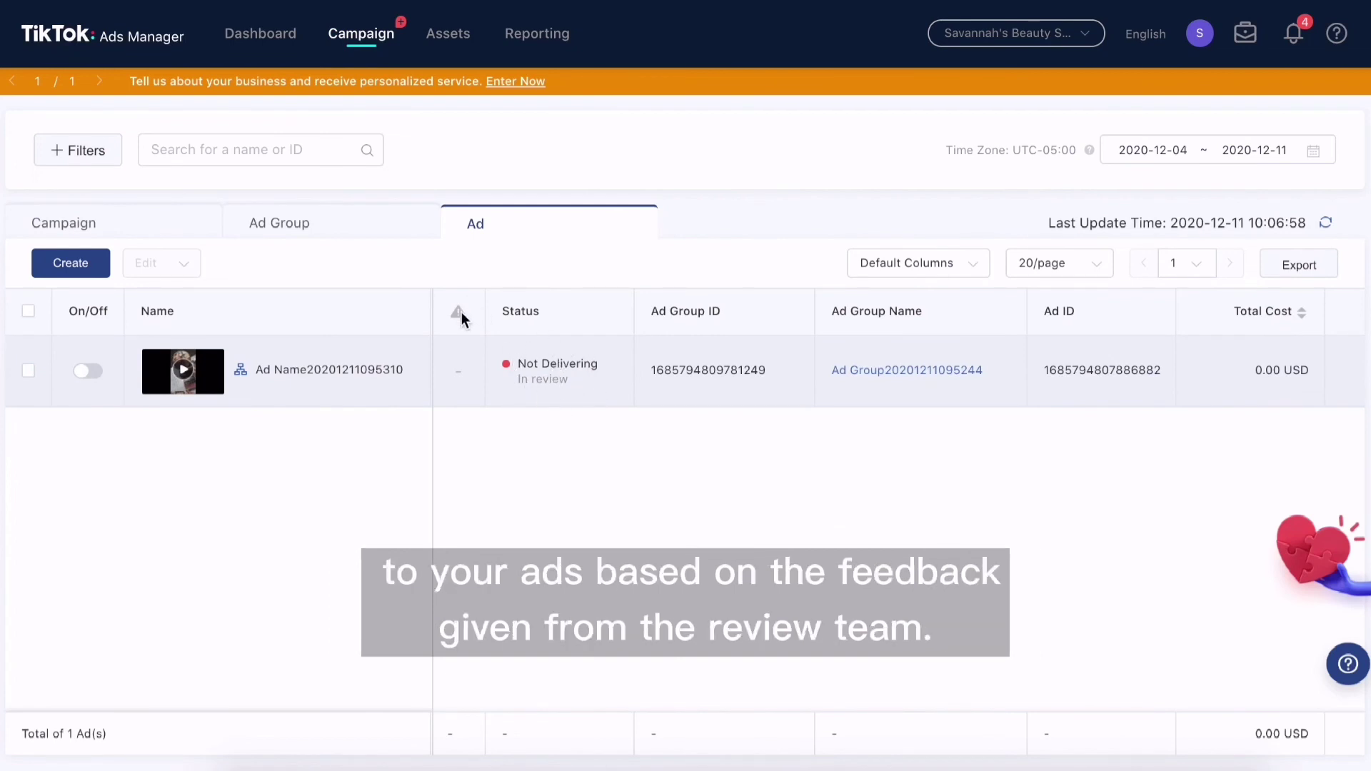
mouse_move(465, 319)
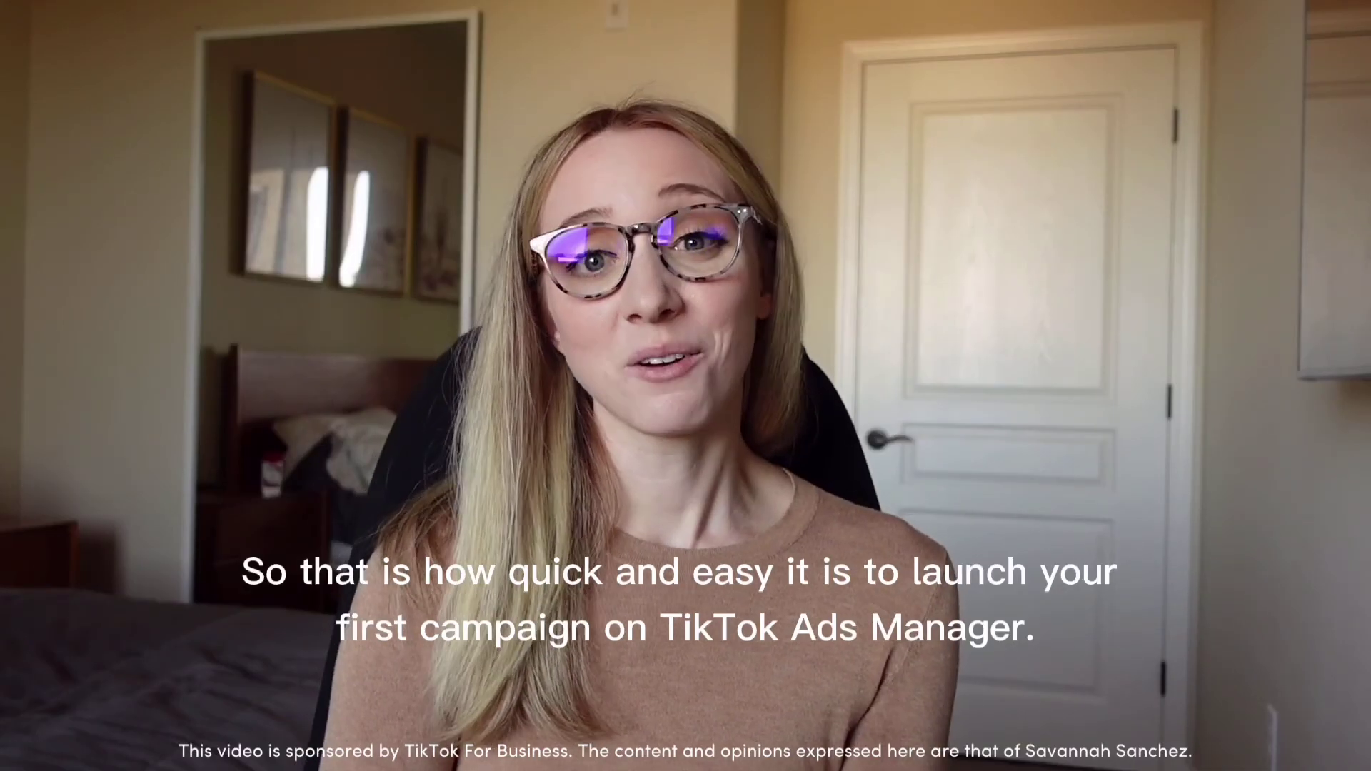